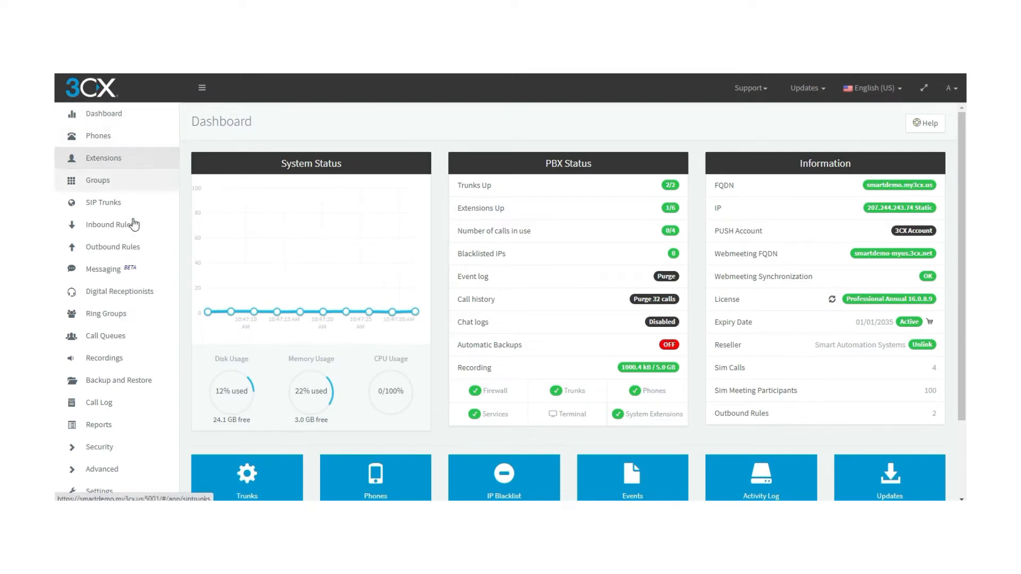
Start a new call queue and name it CallQueue1
{"action": "left_click", "coordinate": [94, 341]}
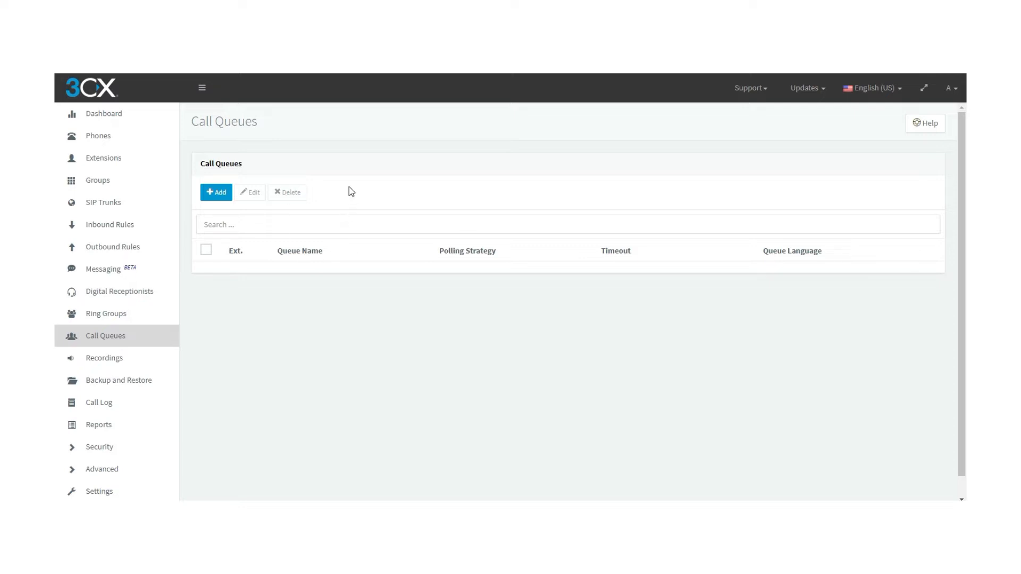
{"action": "left_click", "coordinate": [215, 196]}
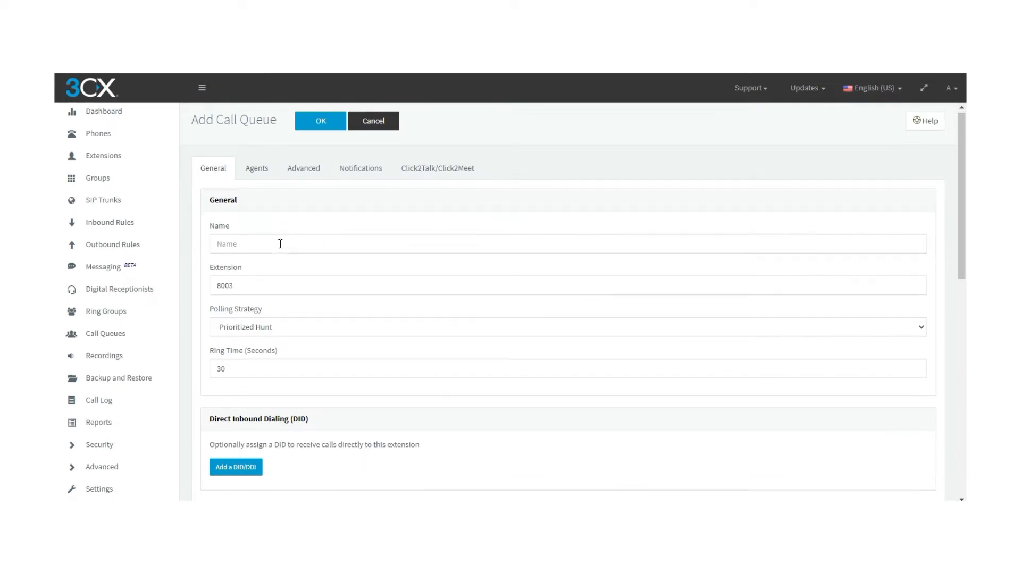
{"action": "scroll", "coordinate": [286, 238], "scroll_direction": "down", "scroll_amount": 5}
{"action": "scroll", "coordinate": [286, 238], "scroll_direction": "down", "scroll_amount": 3}
{"action": "scroll", "coordinate": [286, 237], "scroll_direction": "up", "scroll_amount": 5}
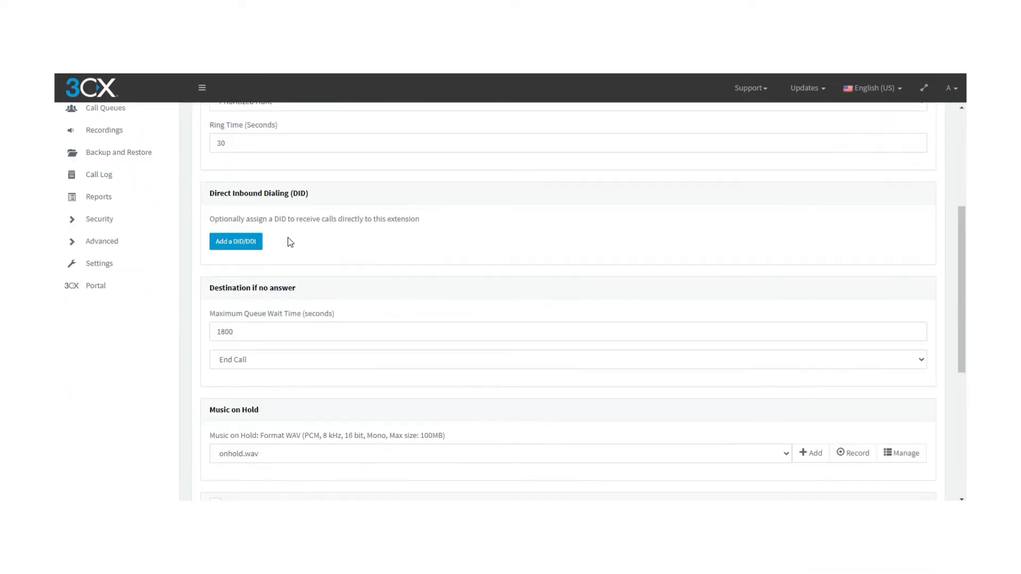
{"action": "scroll", "coordinate": [288, 238], "scroll_direction": "up", "scroll_amount": 3}
{"action": "left_click", "coordinate": [261, 184]}
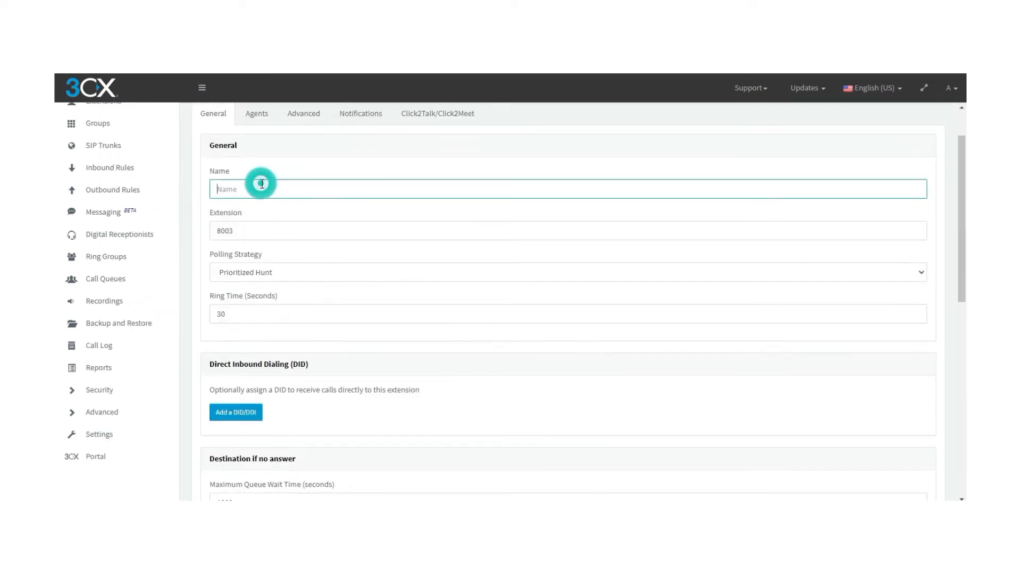
{"action": "type", "text": "CallQueue1"}
{"action": "left_click", "coordinate": [232, 234]}
{"action": "left_click_drag", "start_coordinate": [233, 234], "coordinate": [209, 229]}
{"action": "left_click", "coordinate": [266, 205]}
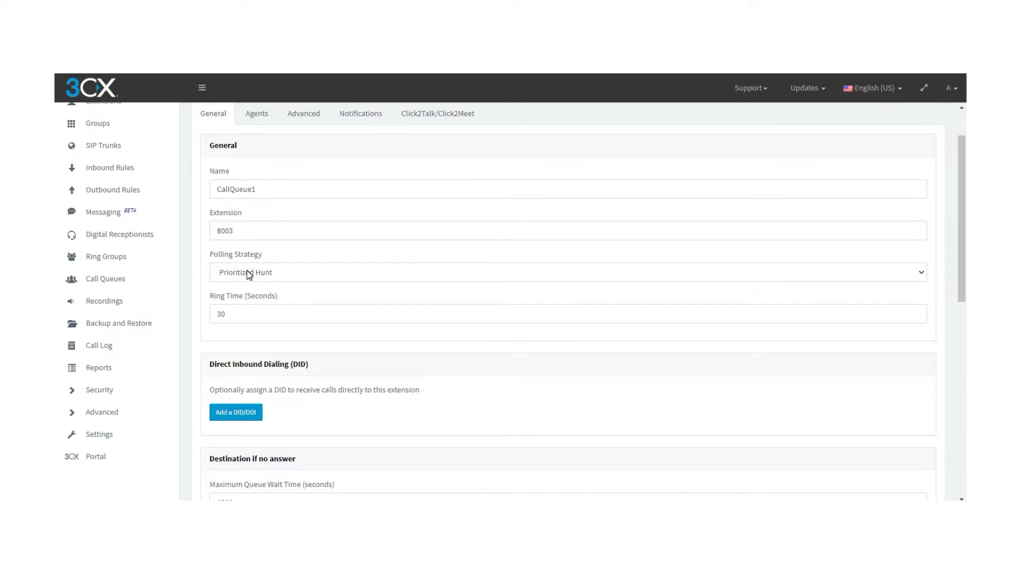
Set the call queue's polling strategy to Ring All
{"action": "left_click", "coordinate": [247, 272]}
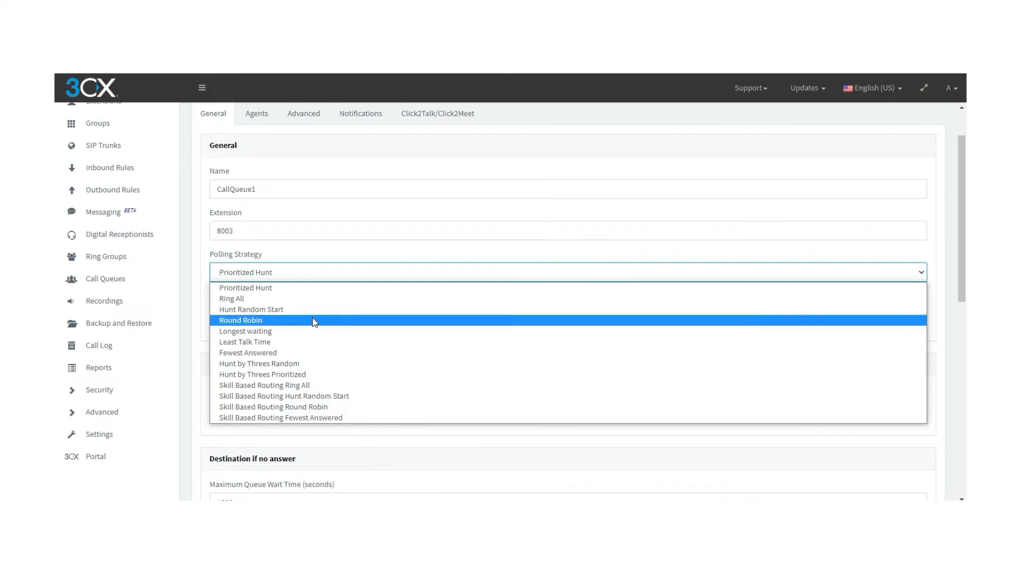
{"action": "left_click", "coordinate": [385, 298]}
{"action": "left_click_drag", "start_coordinate": [237, 314], "coordinate": [222, 301]}
{"action": "left_click", "coordinate": [243, 335]}
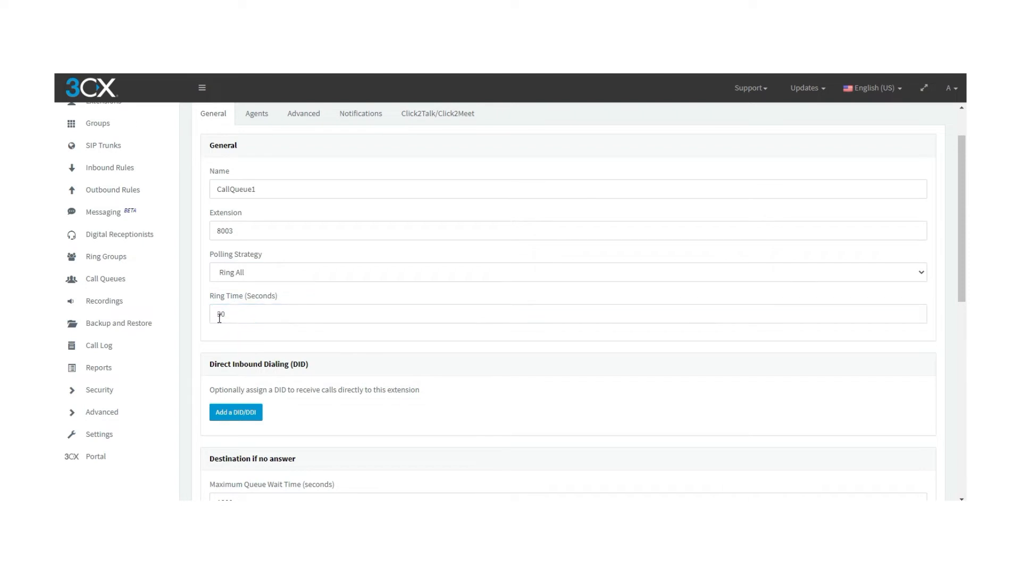
{"action": "left_click", "coordinate": [219, 315]}
{"action": "left_click", "coordinate": [219, 315]}
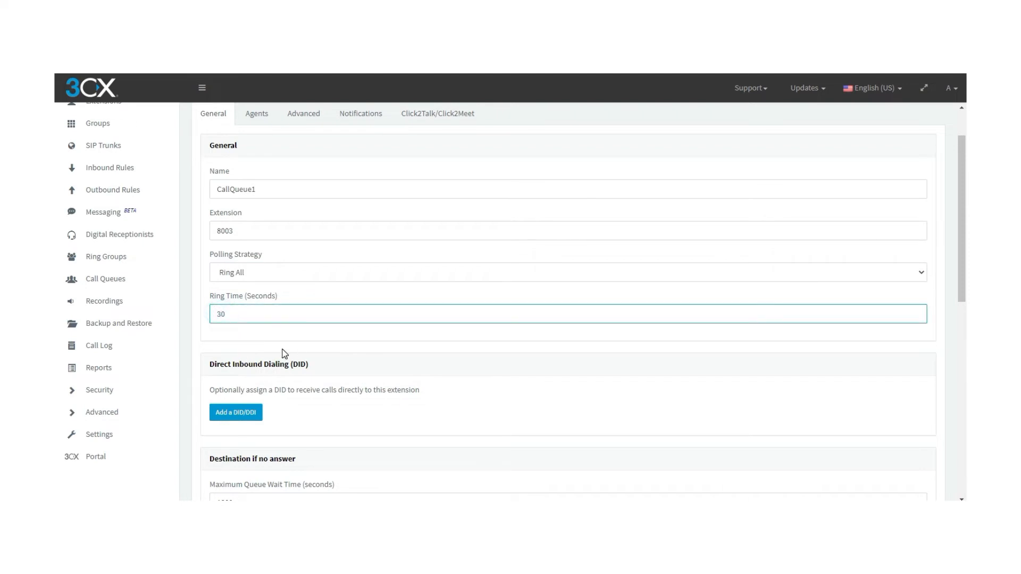
Examine the destination choices for unanswered calls and the available music-on-hold files
{"action": "scroll", "coordinate": [325, 385], "scroll_direction": "down", "scroll_amount": 2}
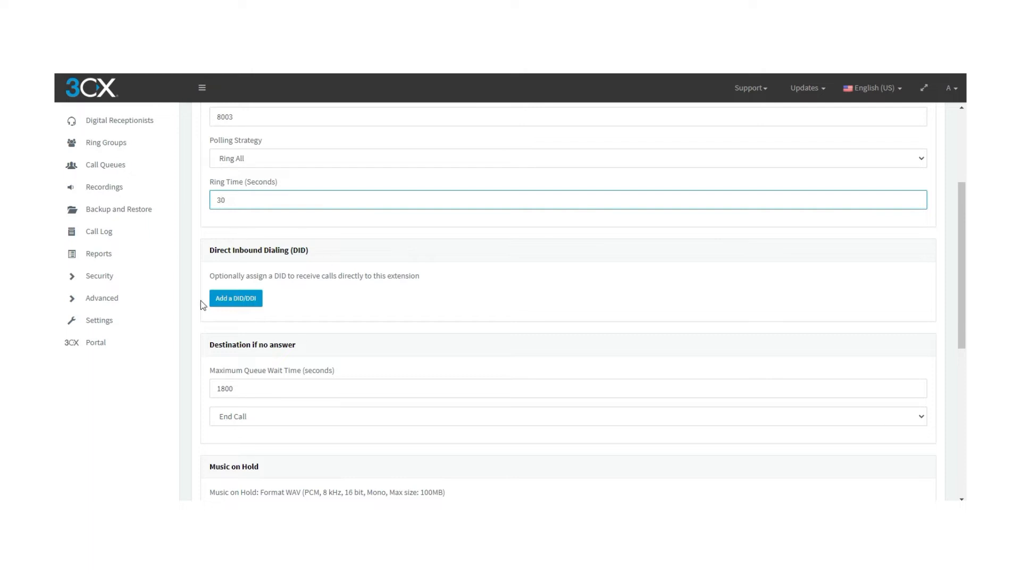
{"action": "scroll", "coordinate": [361, 336], "scroll_direction": "down", "scroll_amount": 2}
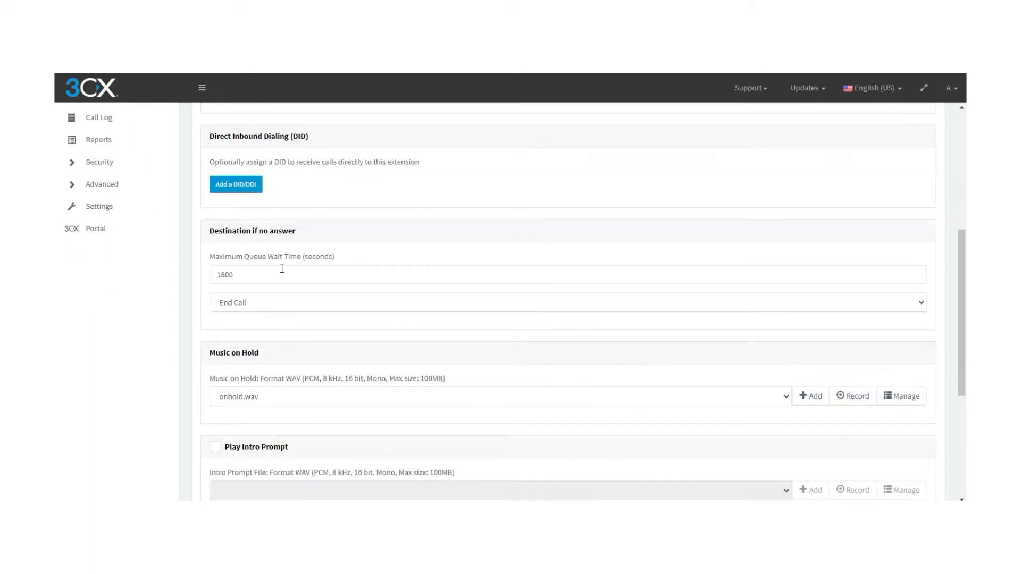
{"action": "left_click", "coordinate": [278, 303]}
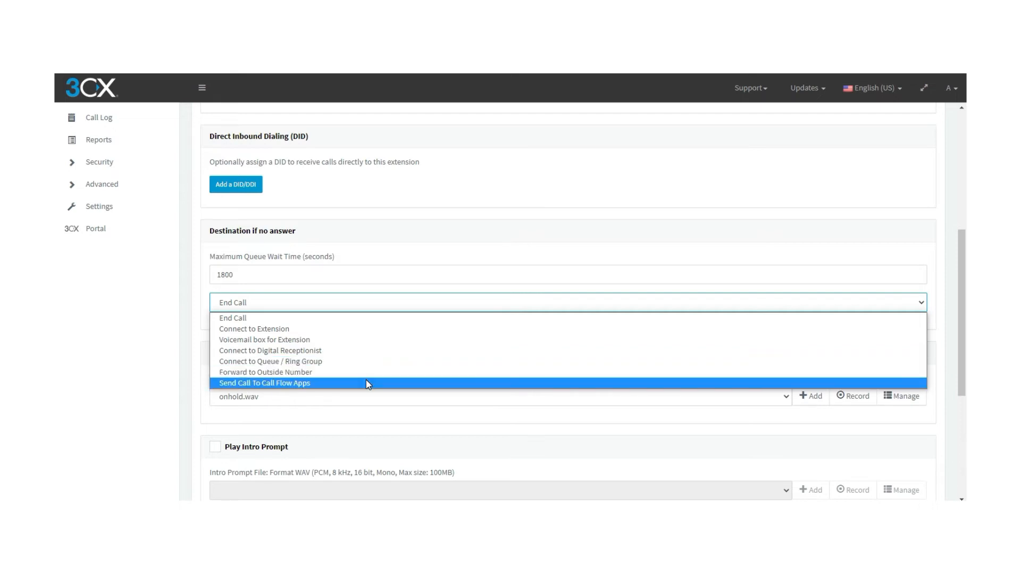
{"action": "left_click", "coordinate": [179, 366]}
{"action": "scroll", "coordinate": [285, 342], "scroll_direction": "down", "scroll_amount": 2}
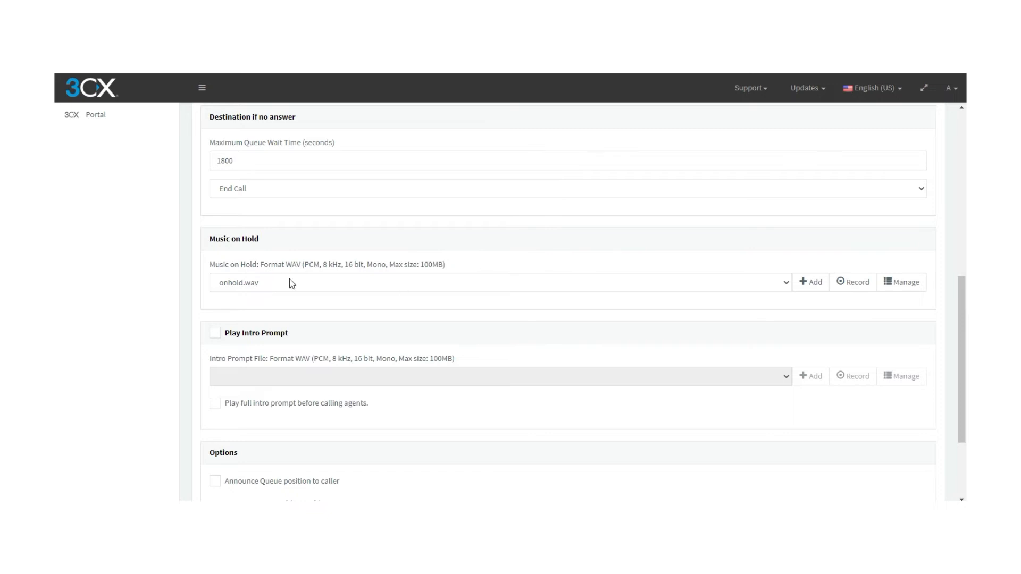
{"action": "left_click", "coordinate": [277, 283]}
{"action": "left_click", "coordinate": [262, 333]}
{"action": "left_click", "coordinate": [807, 293]}
{"action": "scroll", "coordinate": [556, 349], "scroll_direction": "down", "scroll_amount": 1}
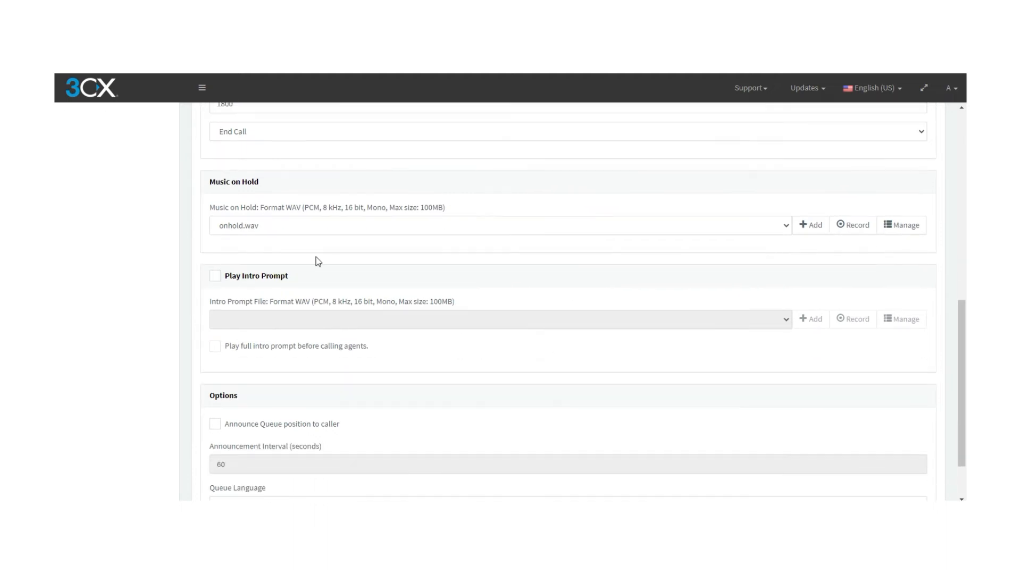
Enable the queue's intro prompt and review the prompt files available for it
{"action": "left_click", "coordinate": [216, 276]}
{"action": "left_click", "coordinate": [257, 320]}
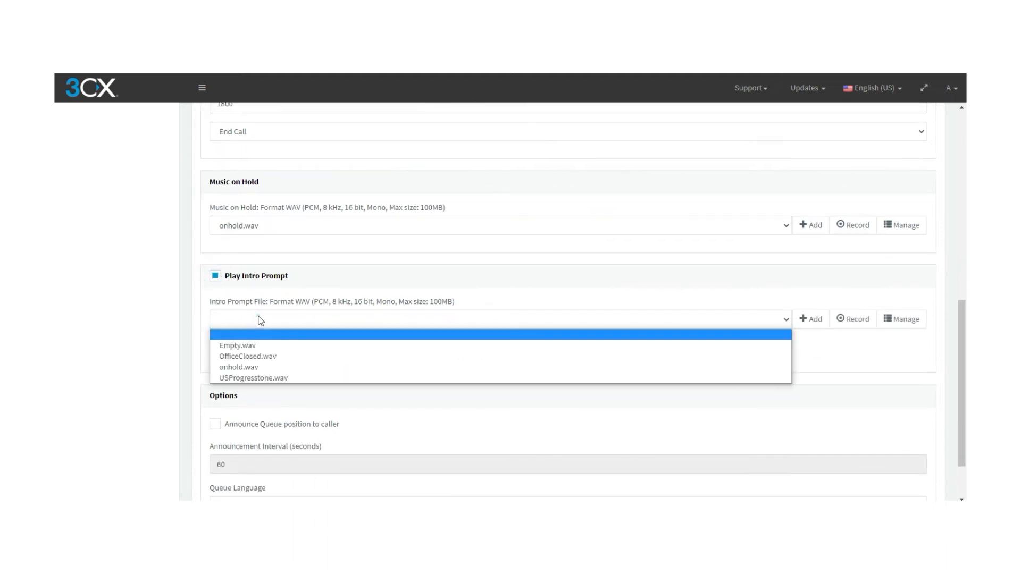
{"action": "left_click", "coordinate": [215, 284]}
{"action": "left_click", "coordinate": [216, 276]}
{"action": "left_click", "coordinate": [215, 276]}
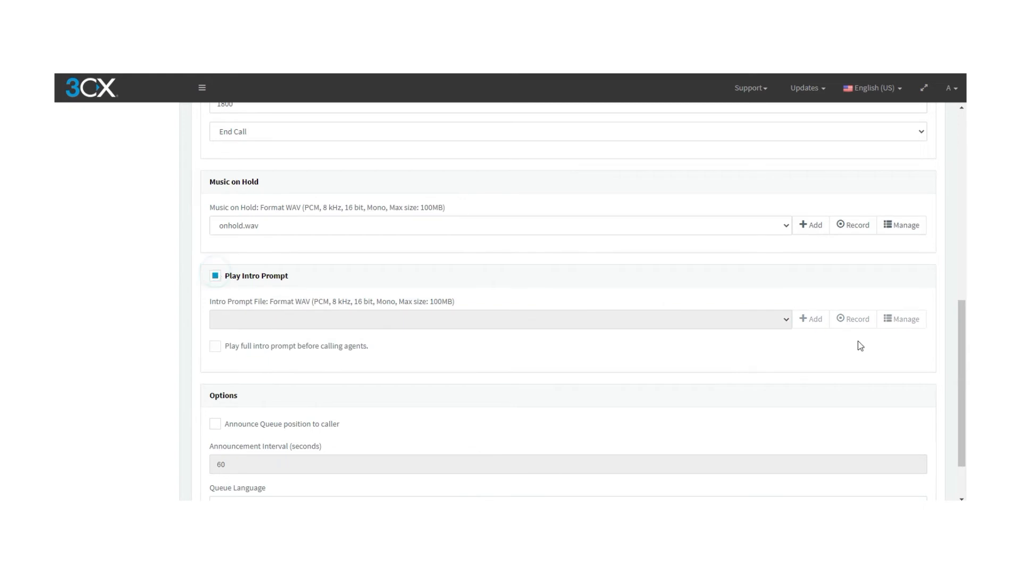
{"action": "left_click", "coordinate": [898, 325]}
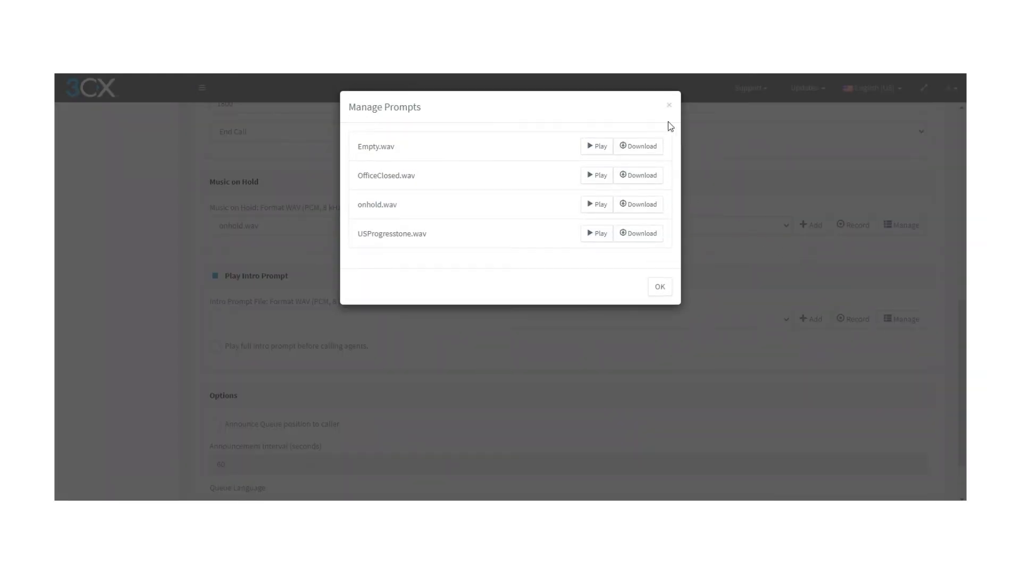
{"action": "left_click", "coordinate": [668, 103]}
{"action": "scroll", "coordinate": [529, 274], "scroll_direction": "down", "scroll_amount": 2}
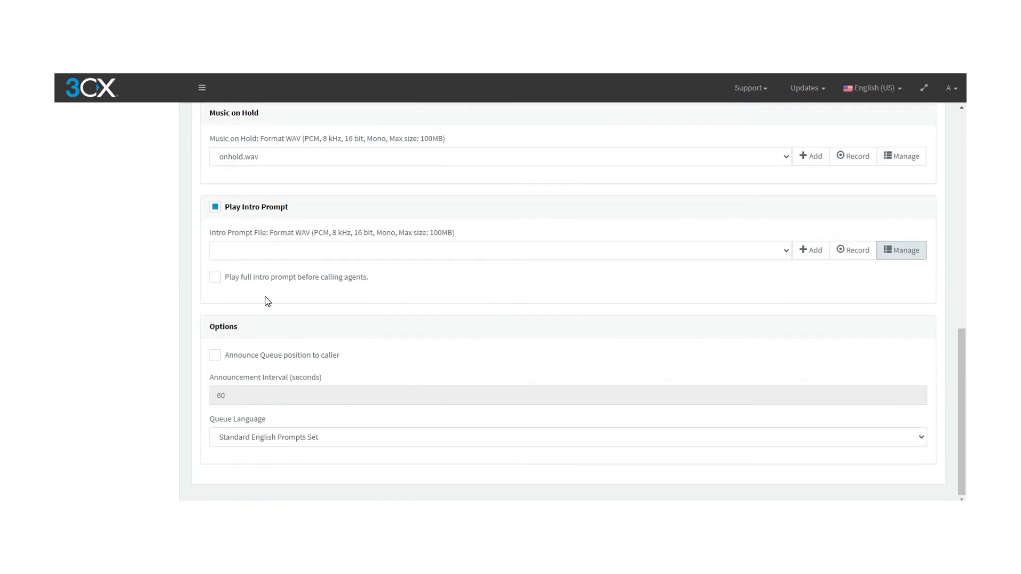
Turn on announcing the queue position to callers and choose Standard English Prompts Set as the queue language
{"action": "left_click", "coordinate": [215, 355]}
{"action": "double_click", "coordinate": [239, 395]}
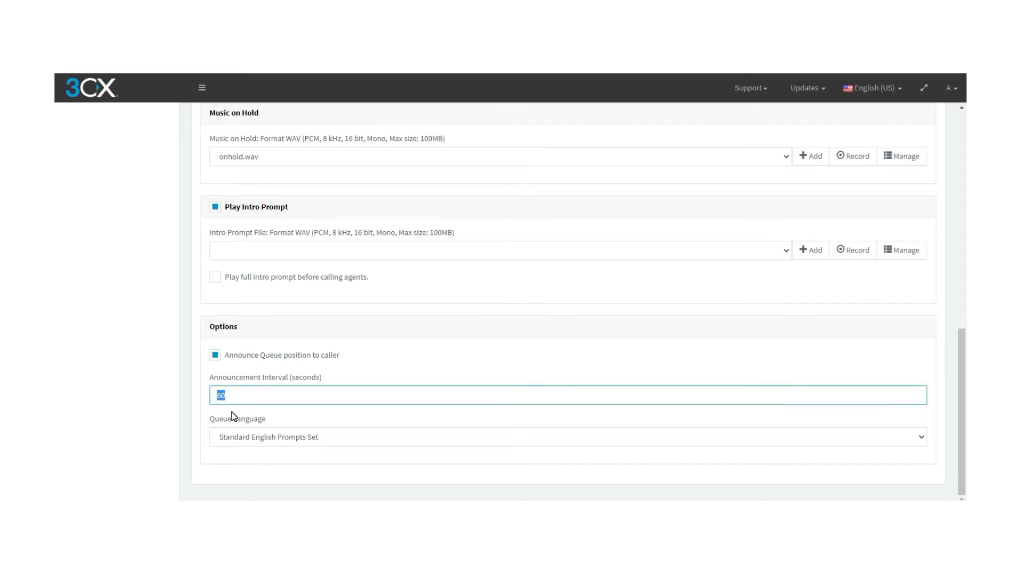
{"action": "left_click", "coordinate": [232, 412]}
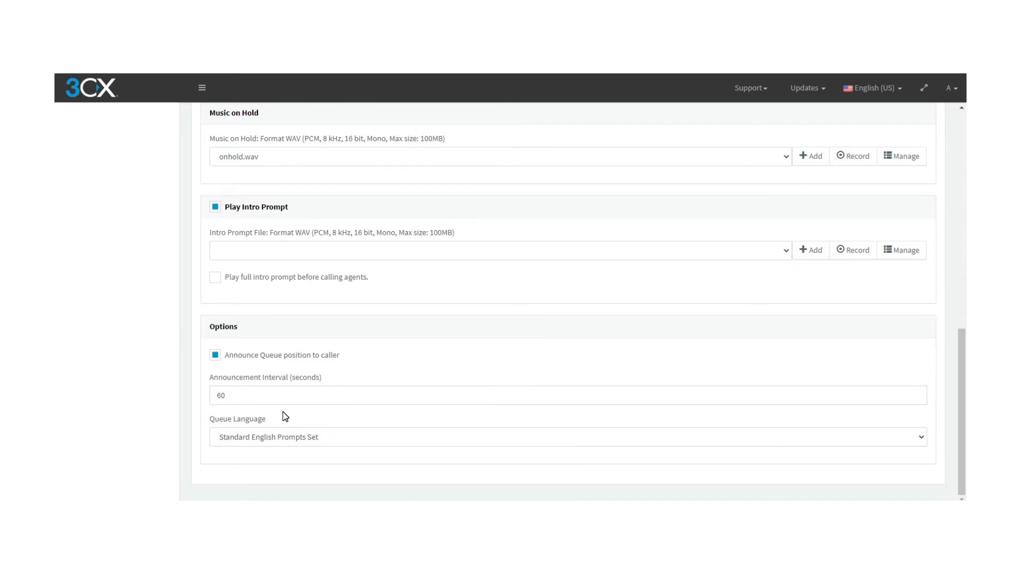
{"action": "left_click", "coordinate": [314, 437]}
{"action": "left_click", "coordinate": [259, 451]}
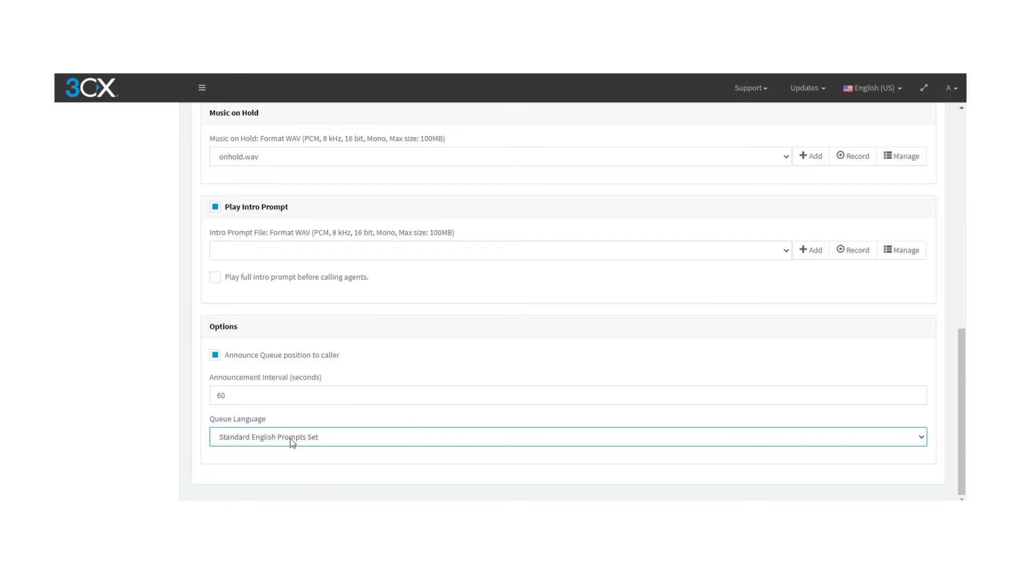
Add extension 0001 as an agent of the call queue
{"action": "scroll", "coordinate": [274, 428], "scroll_direction": "up", "scroll_amount": 15}
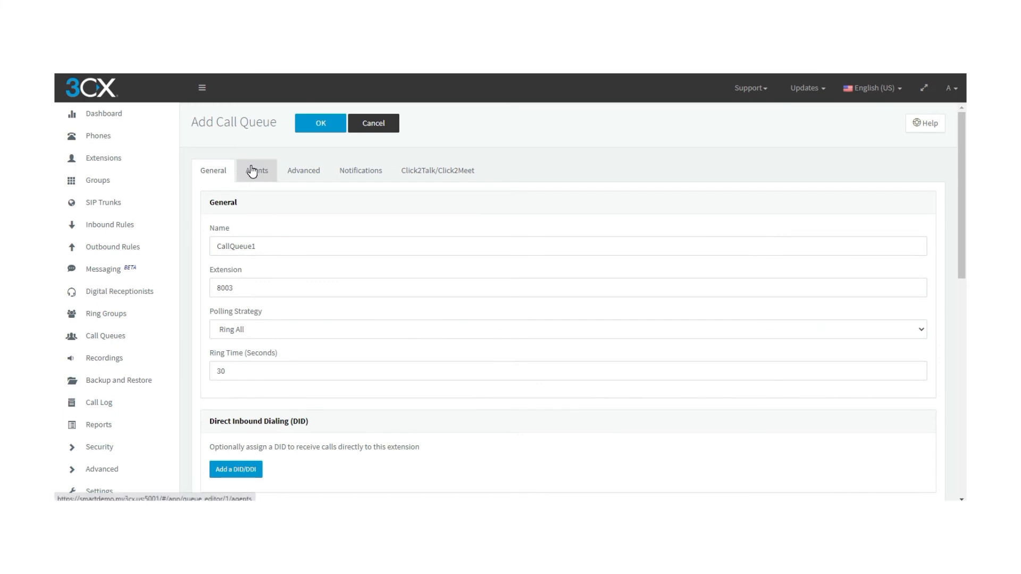
{"action": "left_click", "coordinate": [264, 174]}
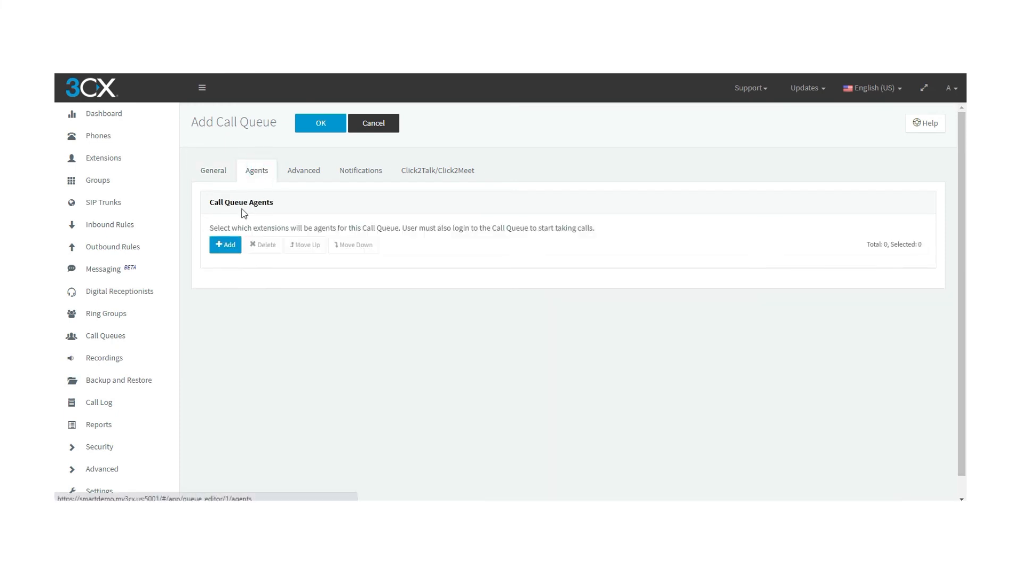
{"action": "left_click", "coordinate": [226, 247]}
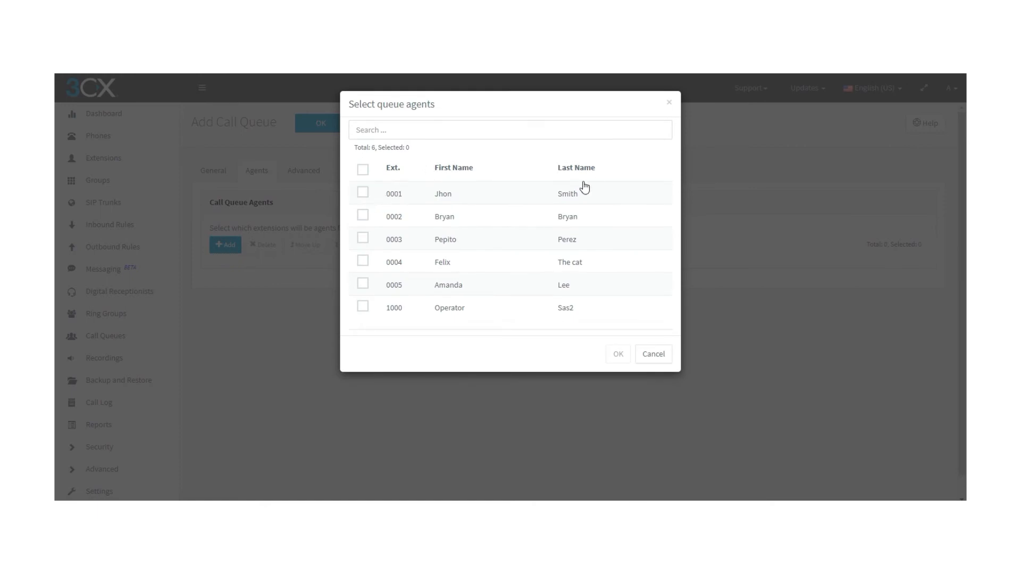
{"action": "left_click", "coordinate": [359, 194]}
{"action": "left_click", "coordinate": [617, 354]}
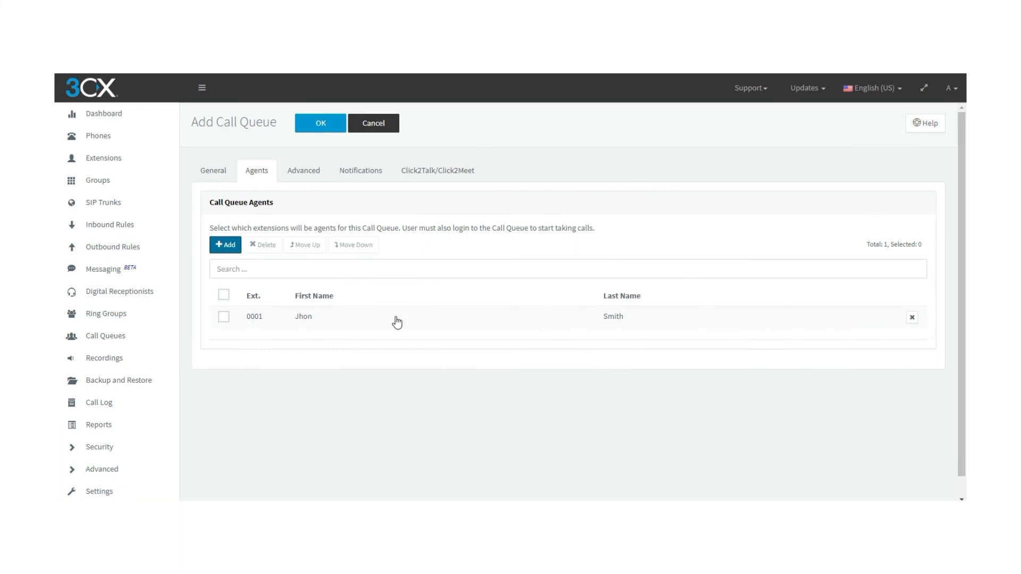
Add extensions 0002, 0003 and 0004 to the queue's agents together
{"action": "left_click", "coordinate": [230, 247]}
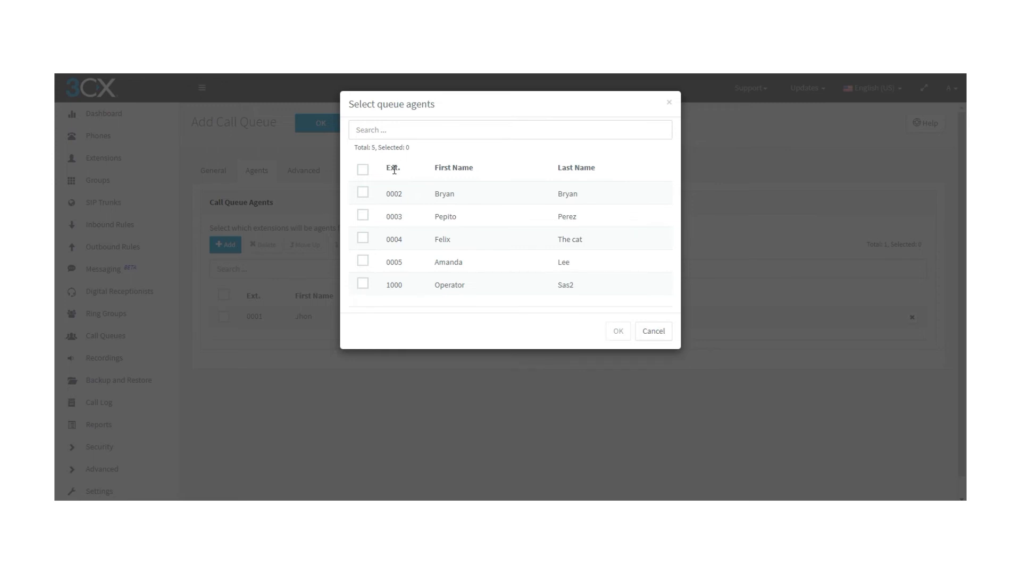
{"action": "left_click", "coordinate": [362, 195]}
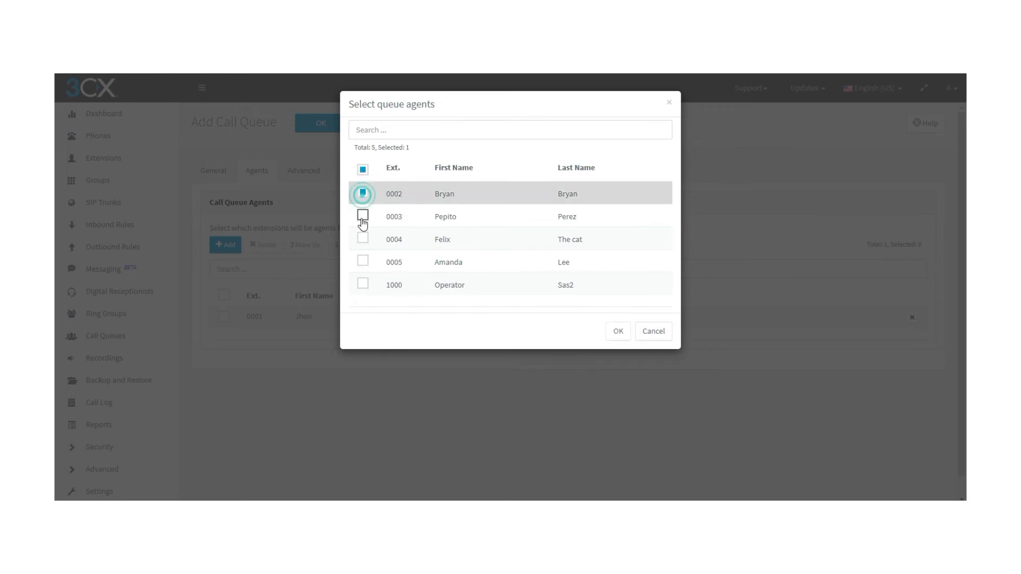
{"action": "left_click", "coordinate": [363, 215]}
{"action": "left_click", "coordinate": [363, 239]}
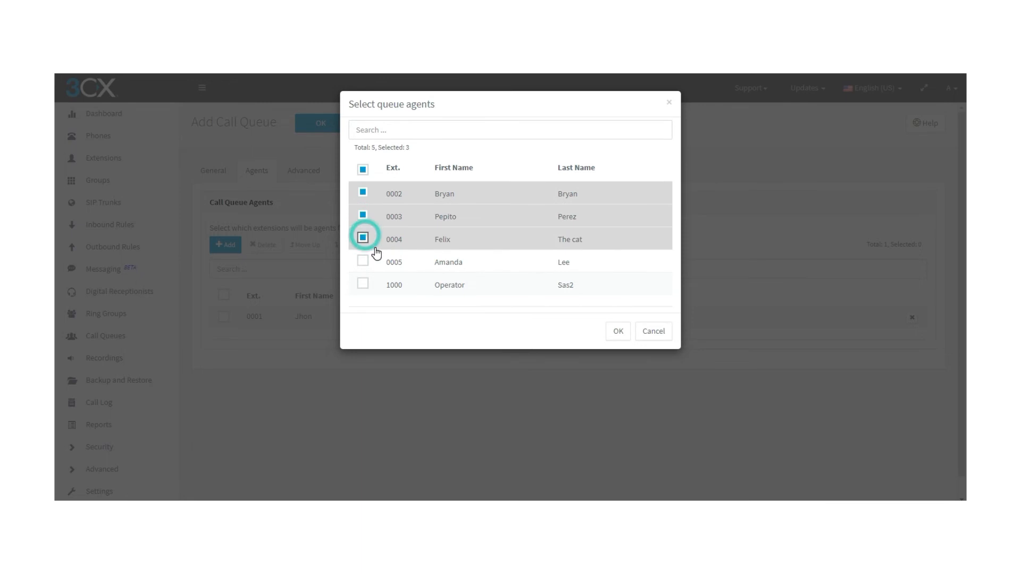
{"action": "left_click", "coordinate": [619, 332]}
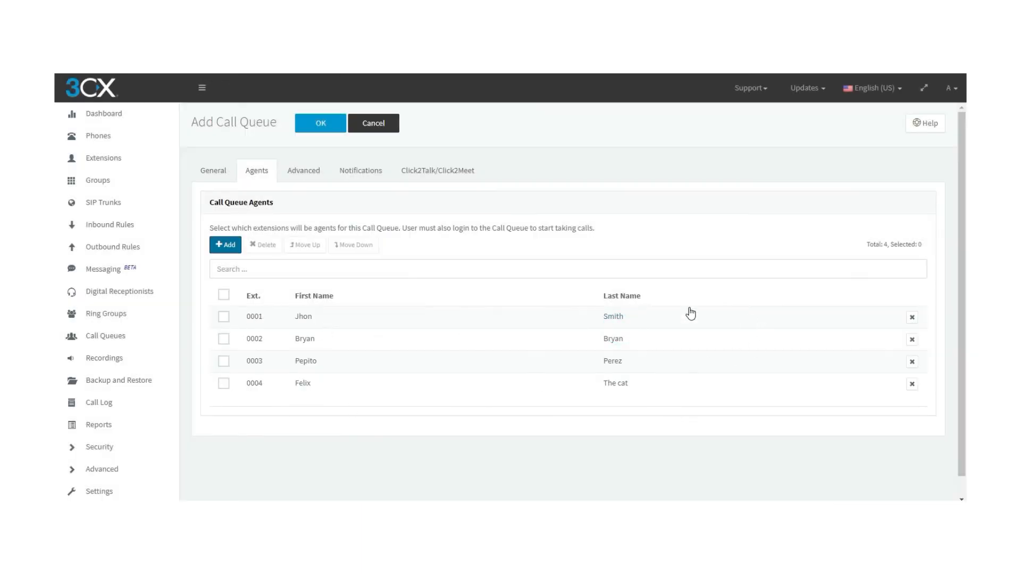
Remove extension 0001 from the queue's agents and move extension 0004 to the top of the agent order
{"action": "left_click", "coordinate": [223, 316]}
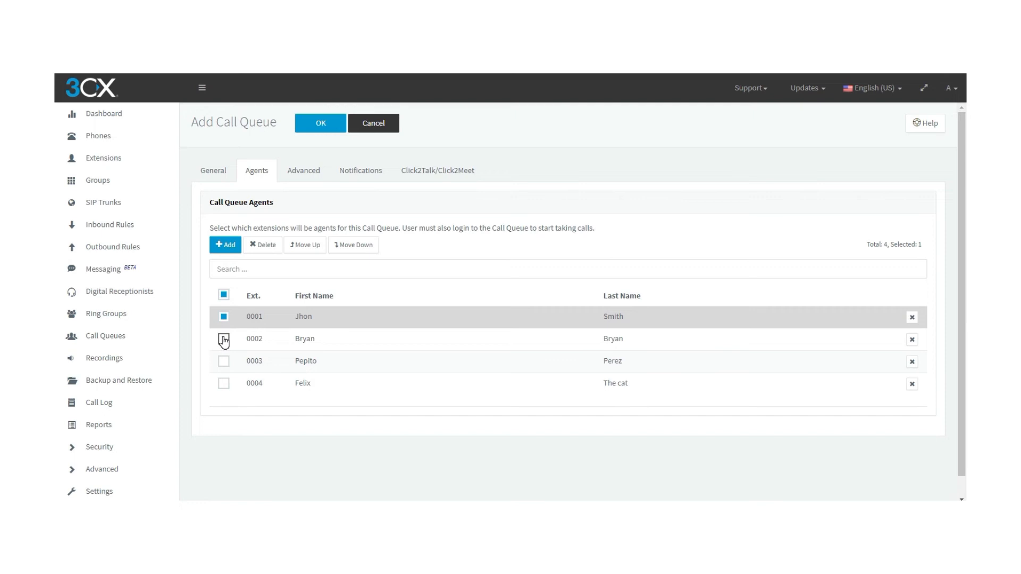
{"action": "left_click", "coordinate": [262, 245]}
{"action": "left_click", "coordinate": [223, 362]}
{"action": "left_click", "coordinate": [307, 245]}
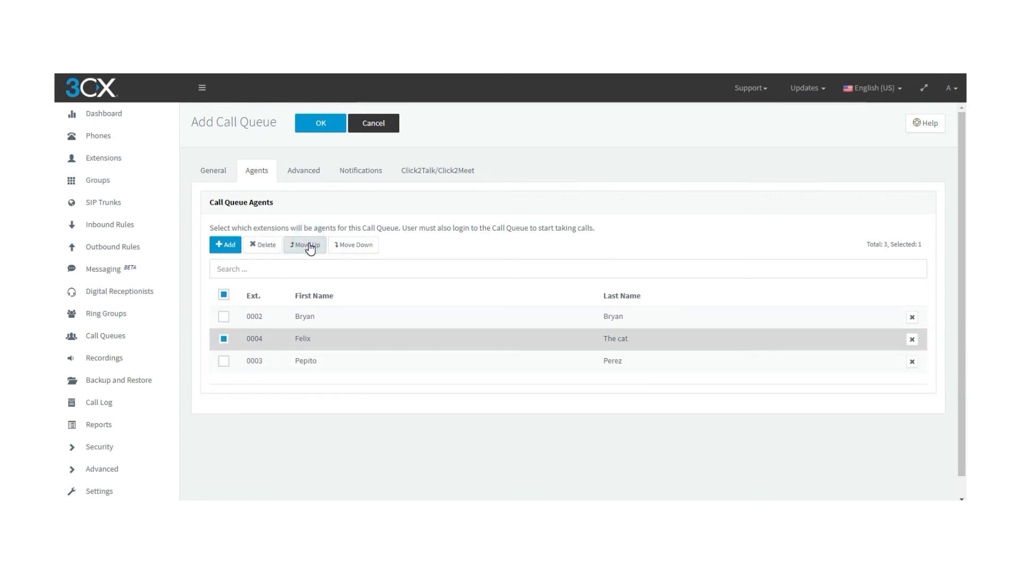
{"action": "left_click", "coordinate": [307, 245]}
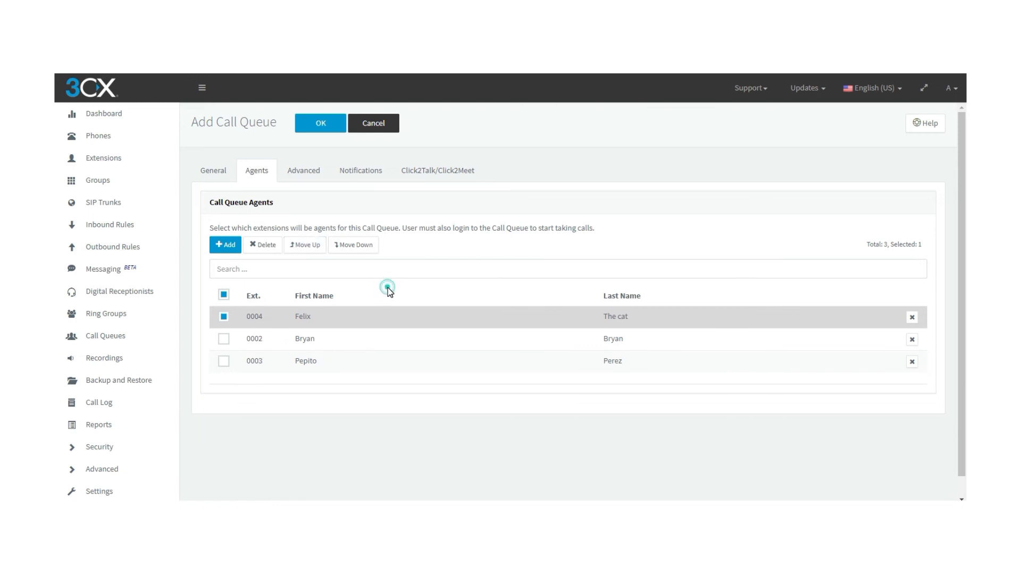
{"action": "left_click", "coordinate": [224, 317]}
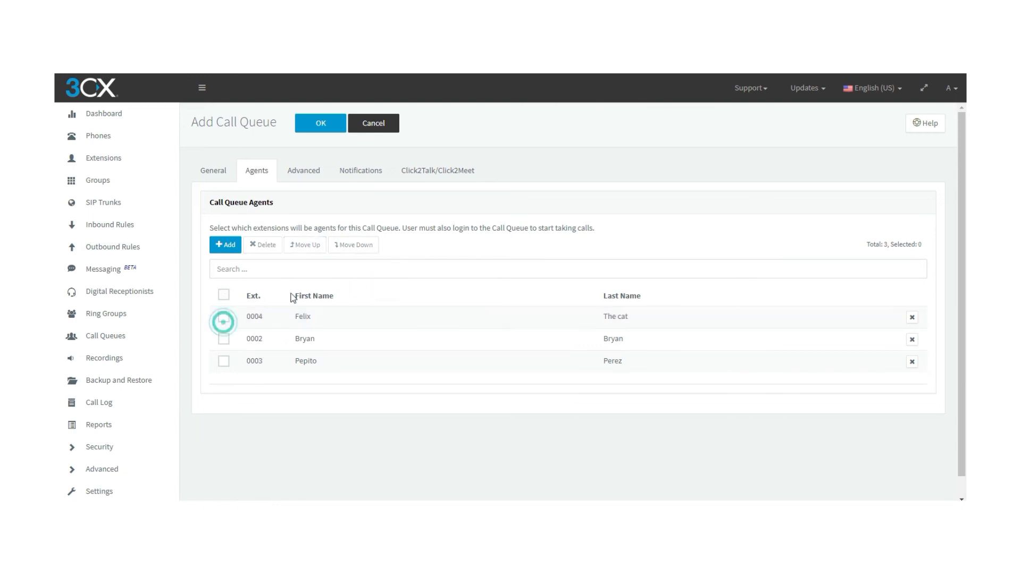
Enable callback for the queue, offered to the caller after a timeout in seconds
{"action": "left_click", "coordinate": [309, 181]}
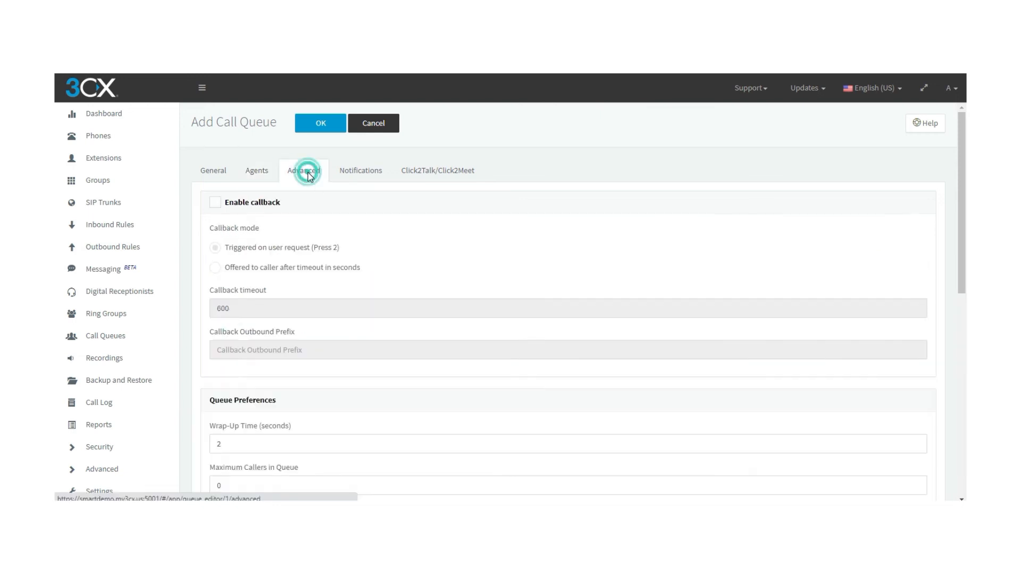
{"action": "left_click", "coordinate": [217, 206]}
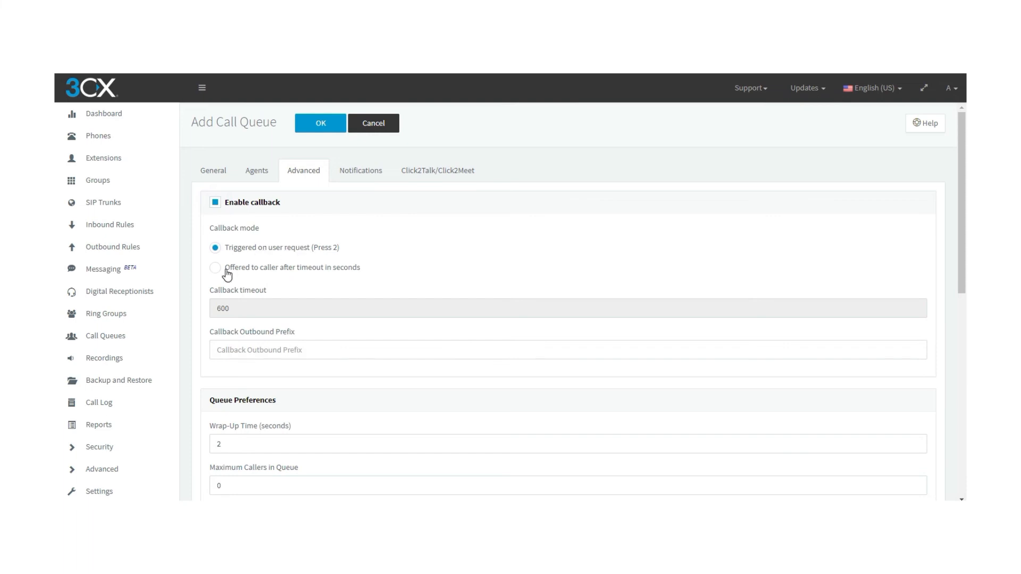
{"action": "left_click", "coordinate": [221, 269]}
{"action": "double_click", "coordinate": [249, 306]}
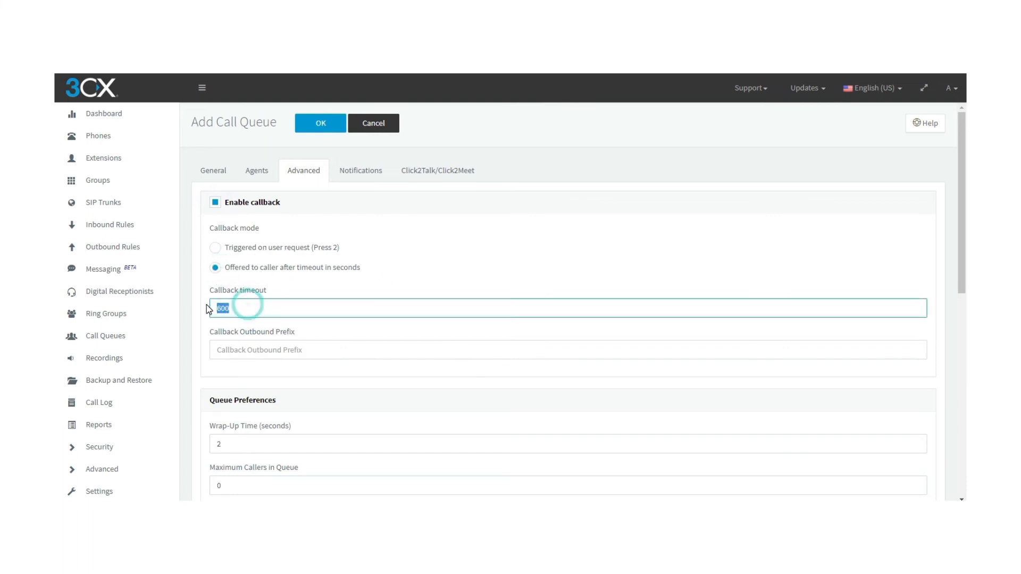
Switch the queue's callback mode to triggered on user request (Press 2), leaving the callback outbound prefix empty
{"action": "left_click", "coordinate": [234, 308]}
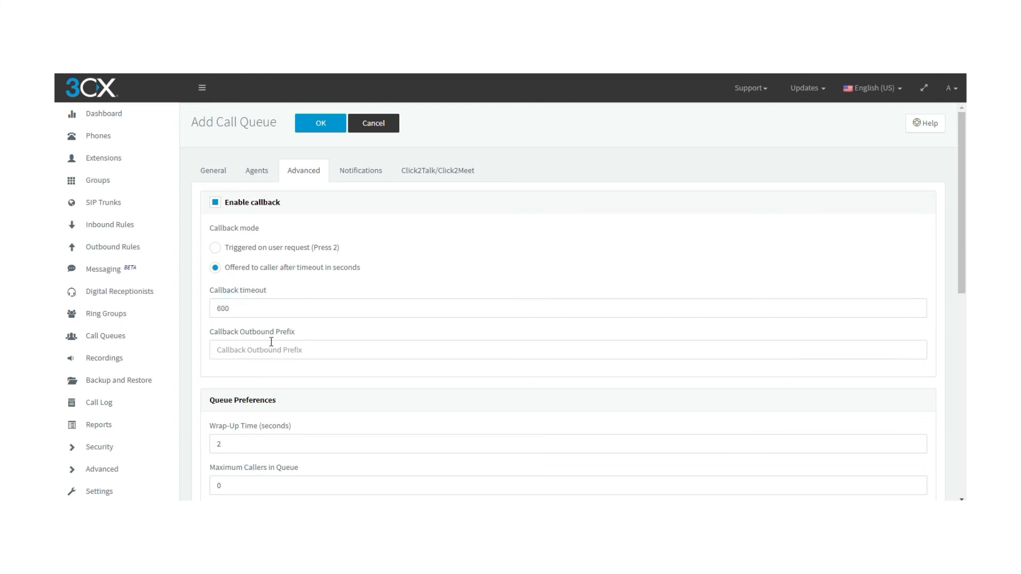
{"action": "scroll", "coordinate": [250, 319], "scroll_direction": "down", "scroll_amount": 1}
{"action": "left_click", "coordinate": [230, 292]}
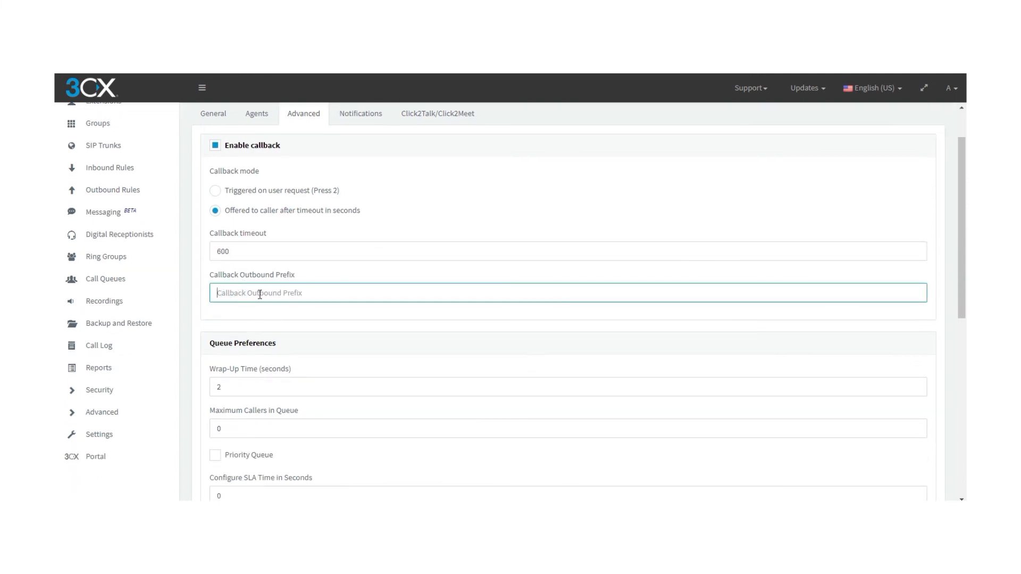
{"action": "left_click", "coordinate": [234, 314]}
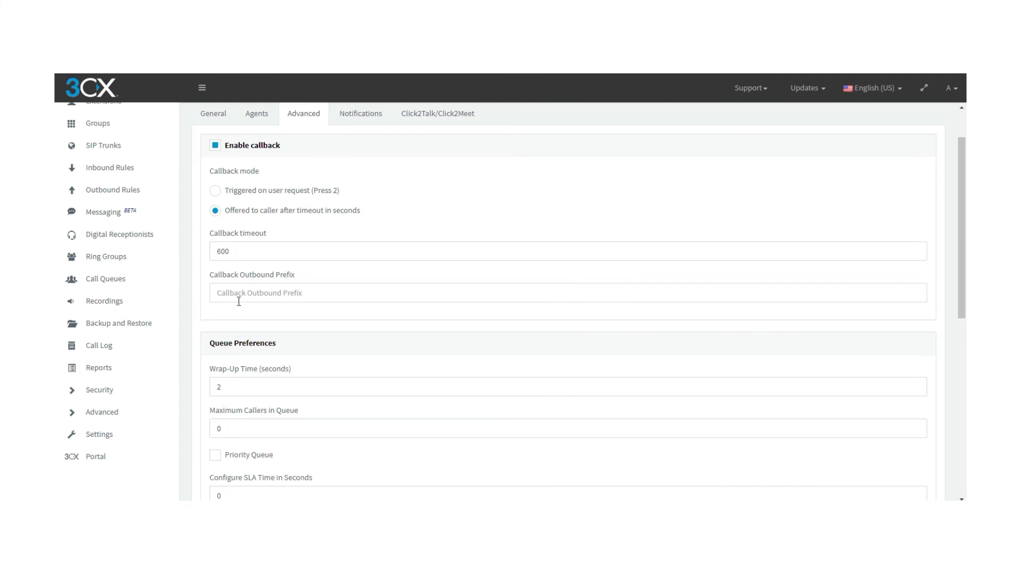
{"action": "left_click", "coordinate": [216, 191]}
Set the queue's wrap-up time to 2 seconds in the queue preferences
{"action": "scroll", "coordinate": [263, 332], "scroll_direction": "down", "scroll_amount": 1}
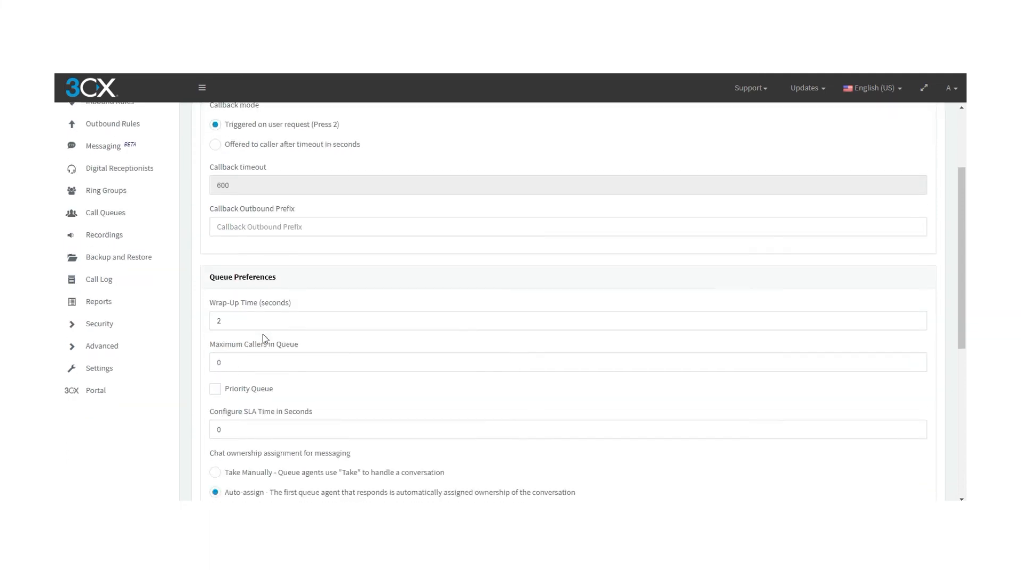
{"action": "scroll", "coordinate": [262, 335], "scroll_direction": "down", "scroll_amount": 1}
{"action": "left_click", "coordinate": [240, 268]}
{"action": "scroll", "coordinate": [261, 254], "scroll_direction": "down", "scroll_amount": 1}
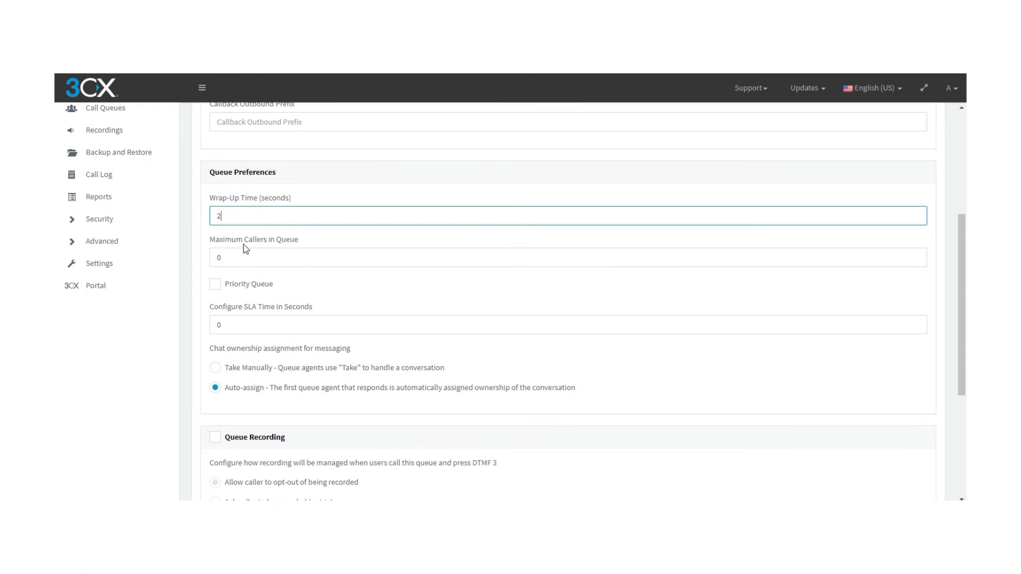
{"action": "left_click", "coordinate": [236, 216]}
{"action": "double_click", "coordinate": [218, 217]}
{"action": "type", "text": "2"}
{"action": "left_click", "coordinate": [221, 231]}
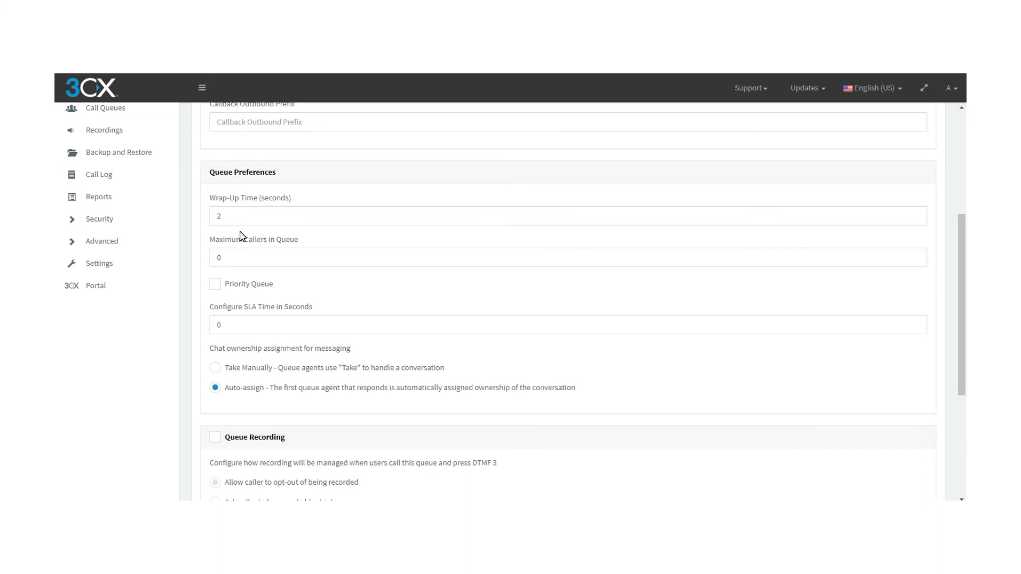
Try enabling the Priority Queue option in the queue preferences and turn it off again
{"action": "left_click", "coordinate": [254, 258]}
{"action": "left_click", "coordinate": [255, 234]}
{"action": "scroll", "coordinate": [239, 250], "scroll_direction": "down", "scroll_amount": 2}
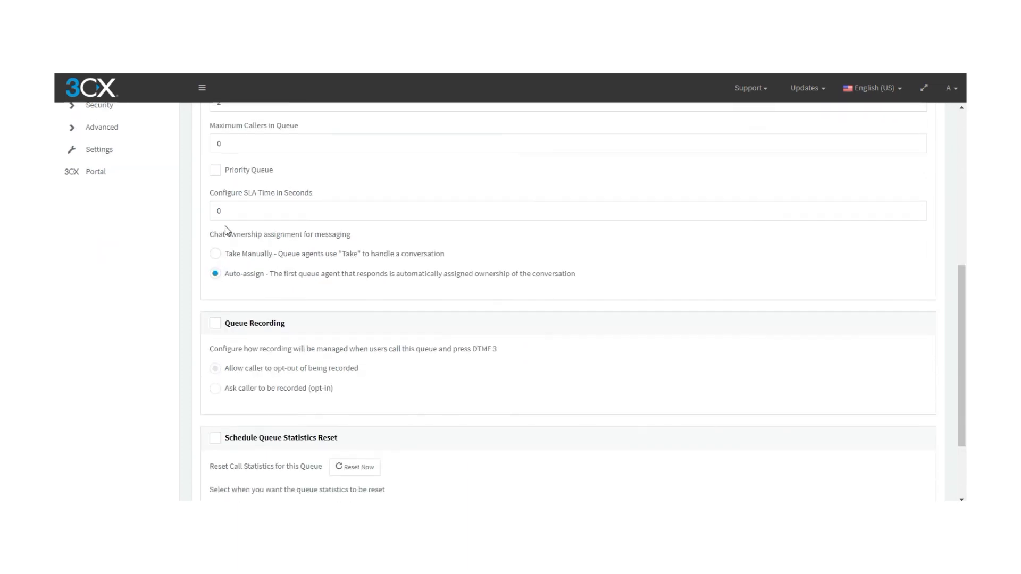
{"action": "left_click", "coordinate": [216, 171]}
{"action": "left_click", "coordinate": [215, 171]}
{"action": "scroll", "coordinate": [217, 178], "scroll_direction": "up", "scroll_amount": 1}
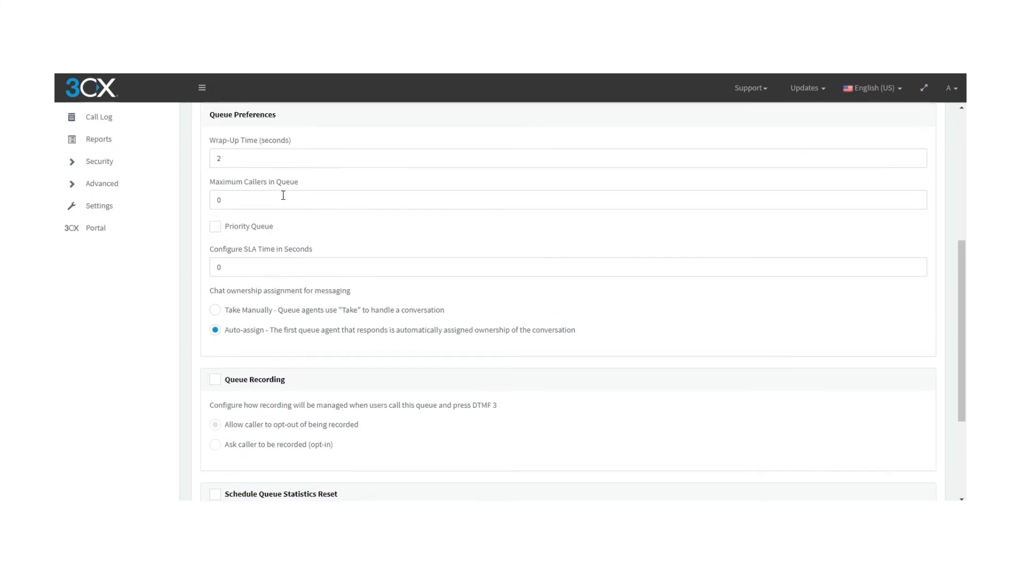
{"action": "left_click", "coordinate": [215, 229]}
{"action": "left_click", "coordinate": [215, 229]}
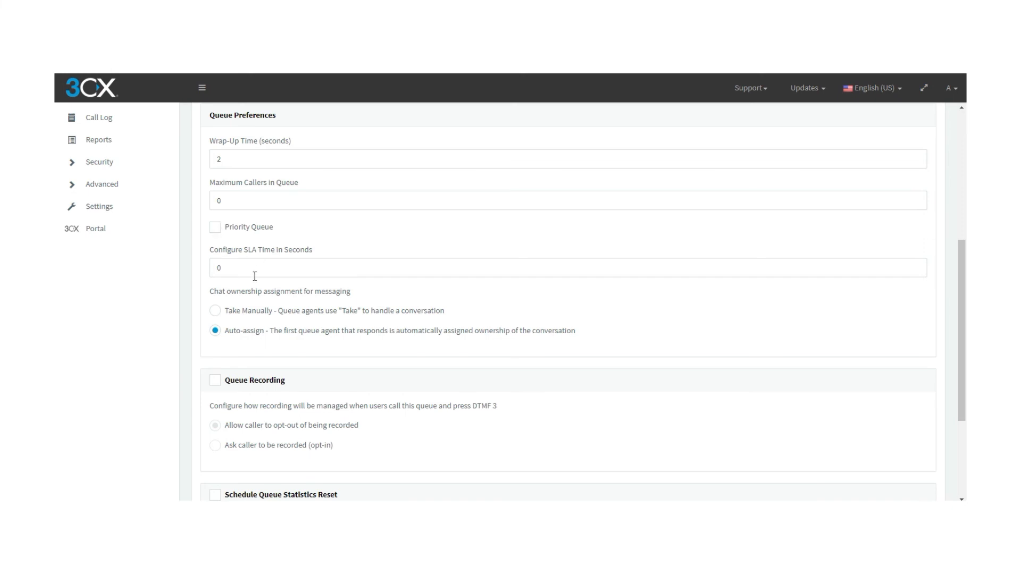
Enable queue recording with the option to ask the caller to be recorded (opt-in)
{"action": "scroll", "coordinate": [267, 270], "scroll_direction": "down", "scroll_amount": 1}
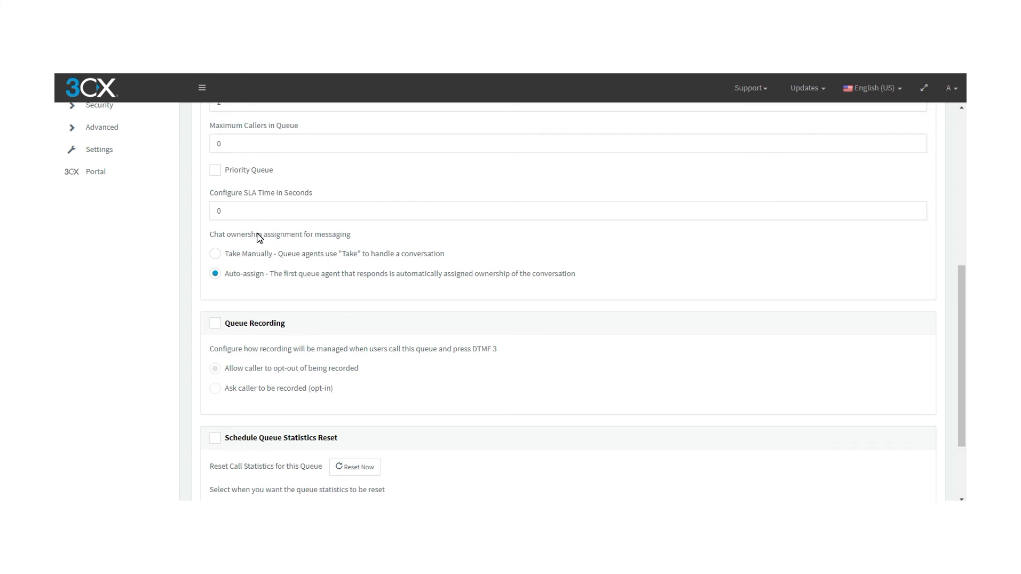
{"action": "scroll", "coordinate": [259, 238], "scroll_direction": "down", "scroll_amount": 1}
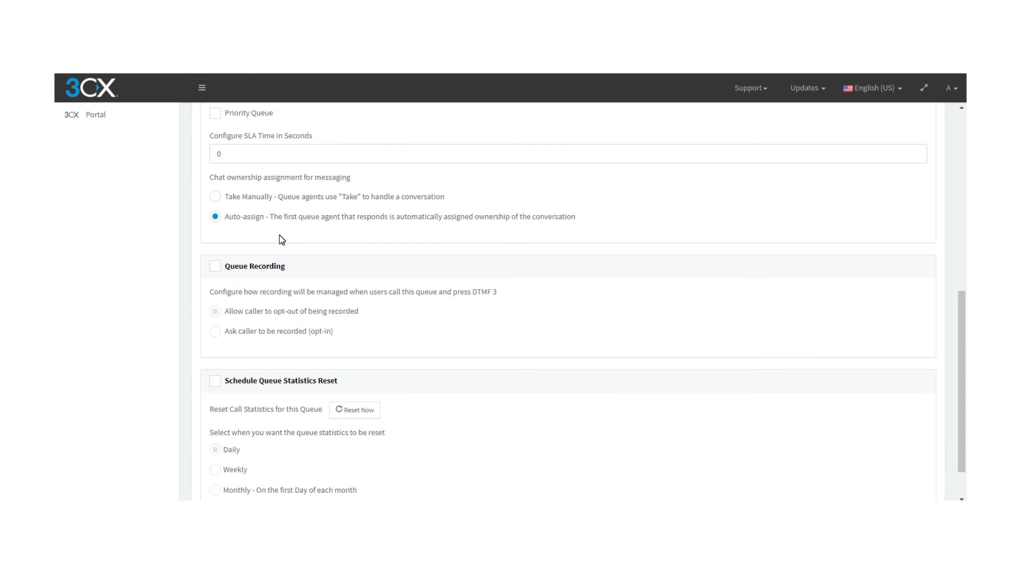
{"action": "left_click", "coordinate": [216, 270]}
{"action": "left_click", "coordinate": [215, 332]}
{"action": "left_click", "coordinate": [220, 314]}
{"action": "left_click", "coordinate": [215, 333]}
Enable the scheduled queue statistics reset and set it to monthly, on the first day of each month
{"action": "scroll", "coordinate": [275, 335], "scroll_direction": "down", "scroll_amount": 1}
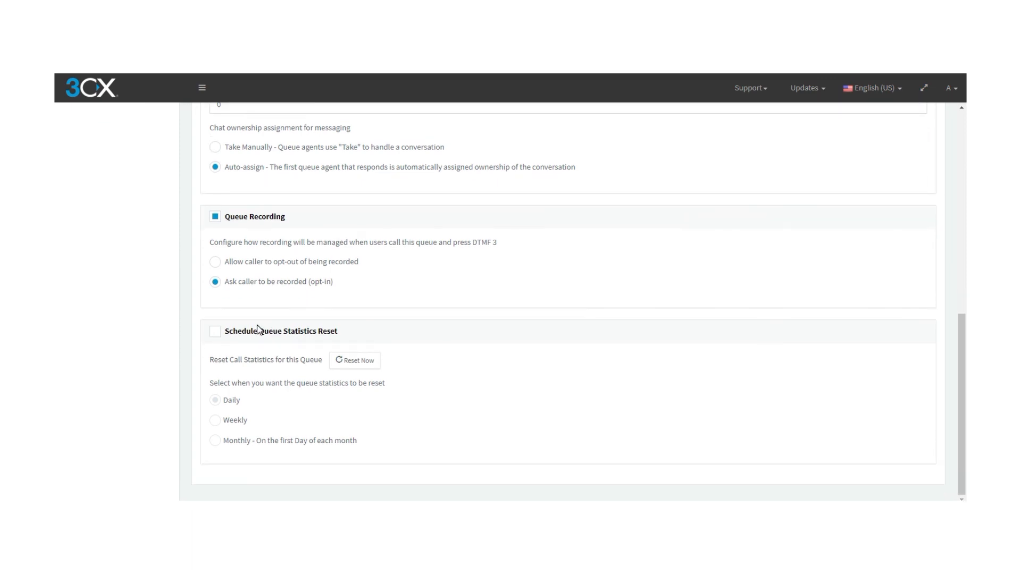
{"action": "left_click", "coordinate": [216, 332]}
{"action": "left_click", "coordinate": [216, 420]}
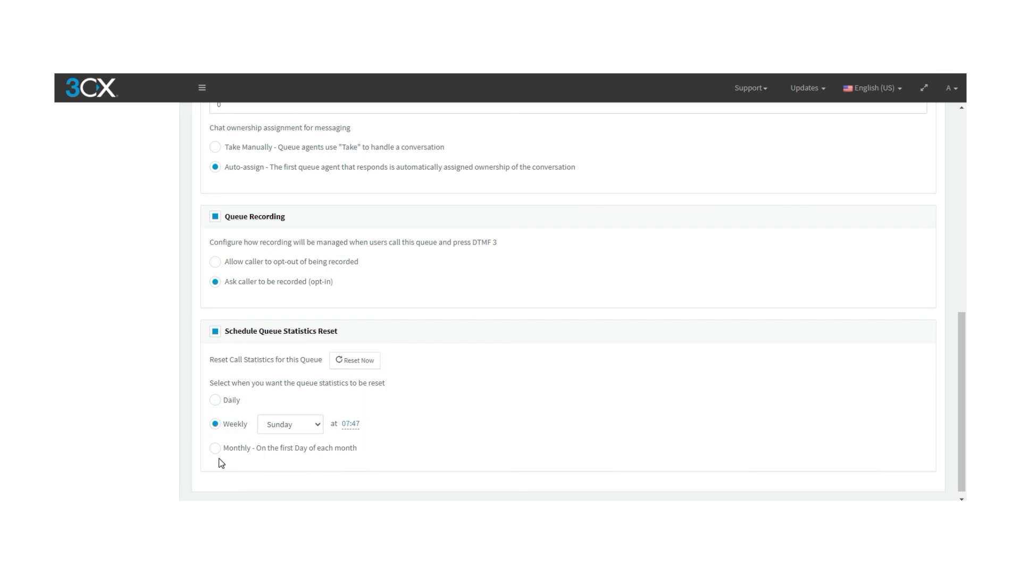
{"action": "left_click", "coordinate": [215, 448]}
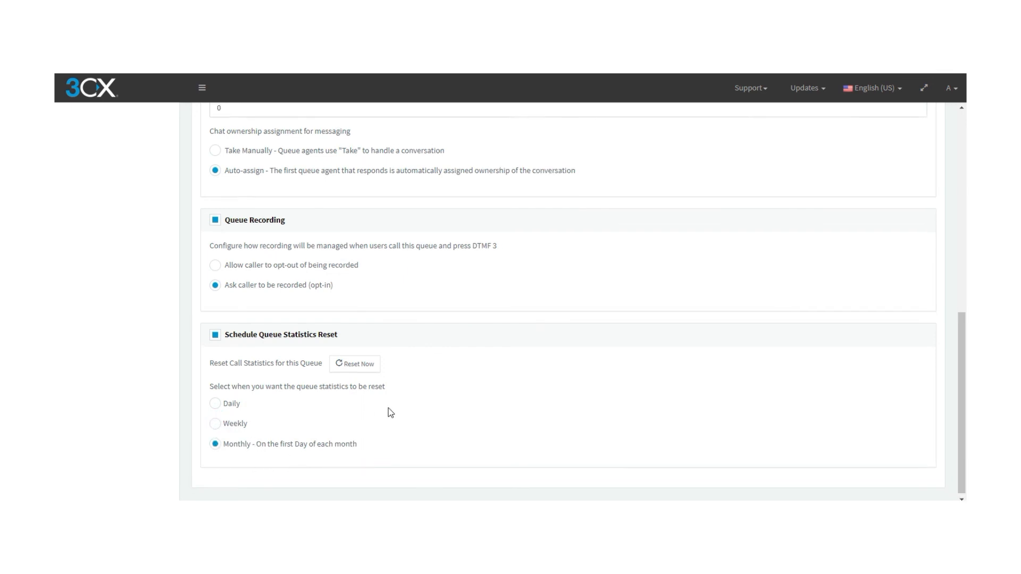
Add extension 1000 as the queue manager in the queue's notification settings
{"action": "scroll", "coordinate": [391, 412], "scroll_direction": "up", "scroll_amount": 10}
{"action": "left_click", "coordinate": [360, 172]}
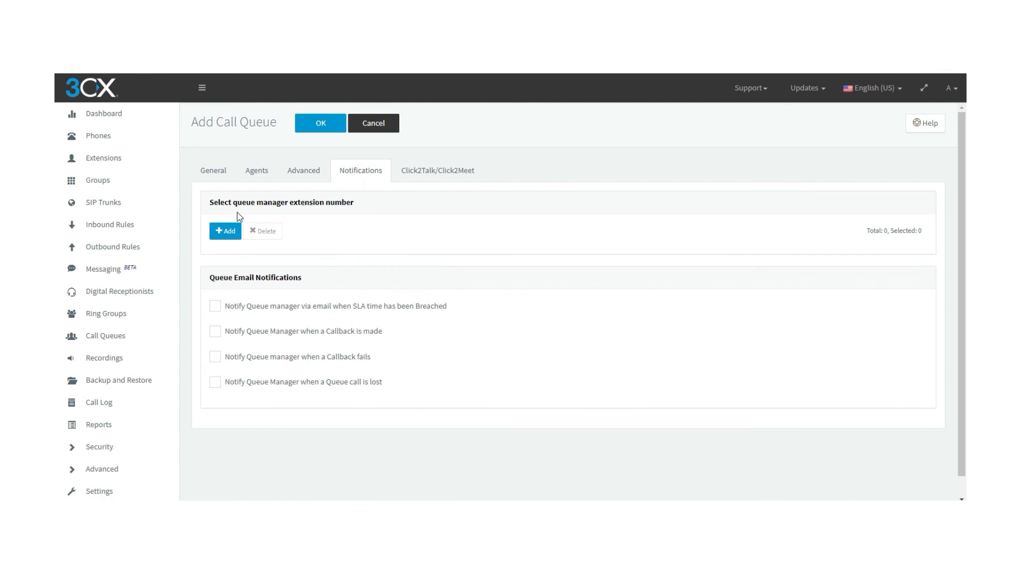
{"action": "left_click", "coordinate": [222, 232]}
{"action": "left_click", "coordinate": [223, 232]}
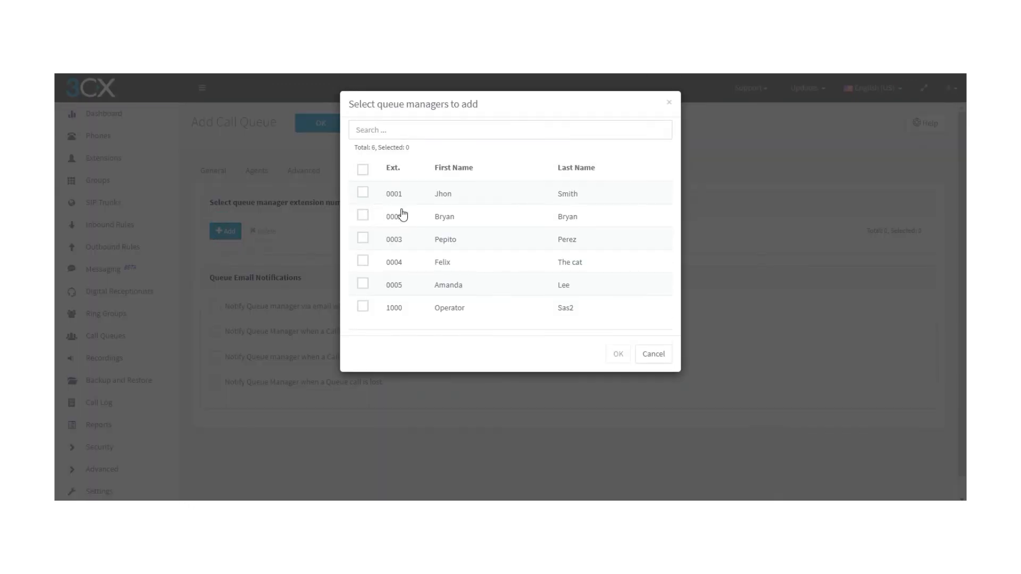
{"action": "left_click", "coordinate": [363, 307]}
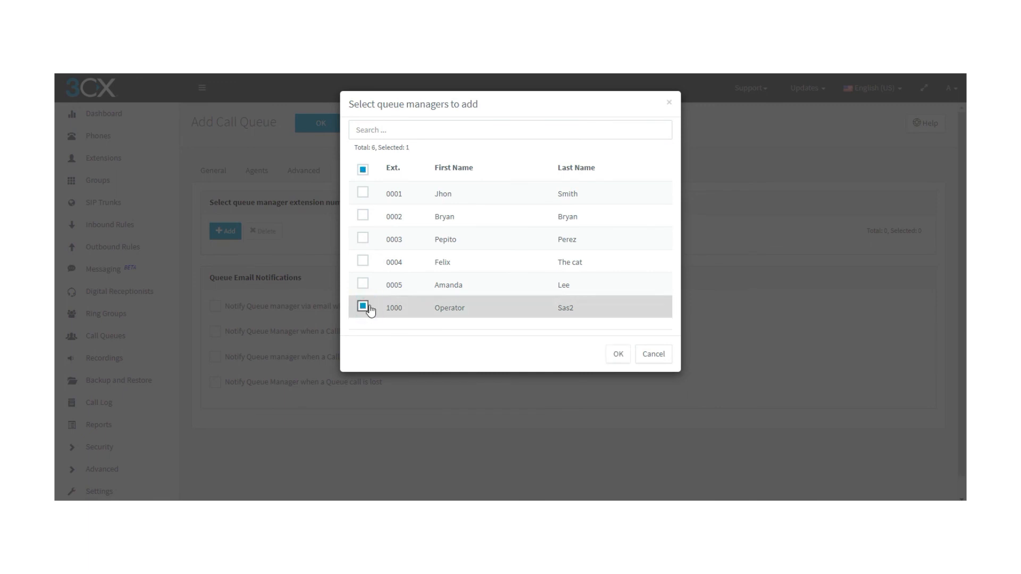
{"action": "left_click", "coordinate": [617, 353]}
Enable queue manager email notifications for failed callbacks and lost queue calls, and save the call queue
{"action": "scroll", "coordinate": [287, 354], "scroll_direction": "down", "scroll_amount": 1}
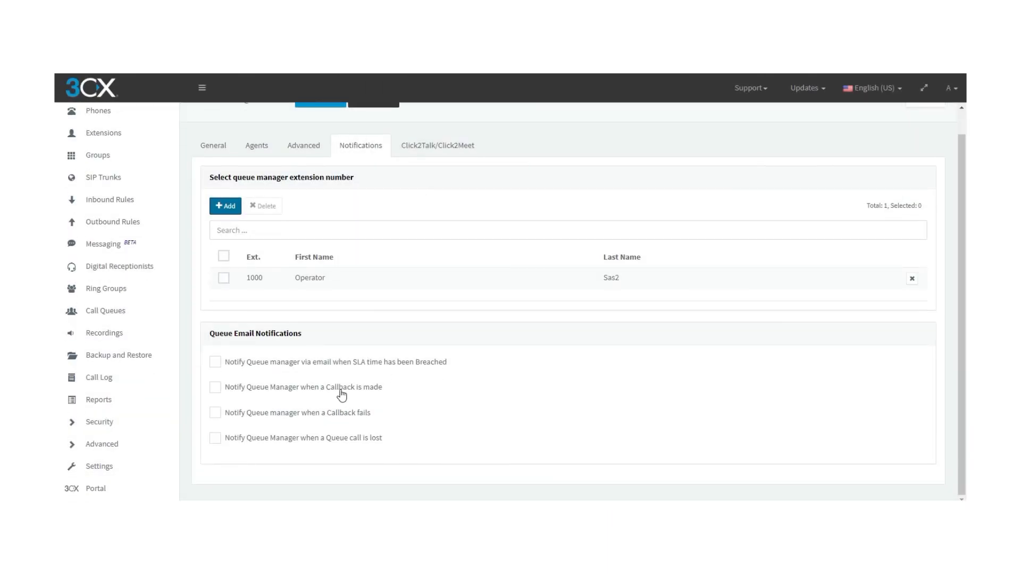
{"action": "left_click", "coordinate": [213, 415]}
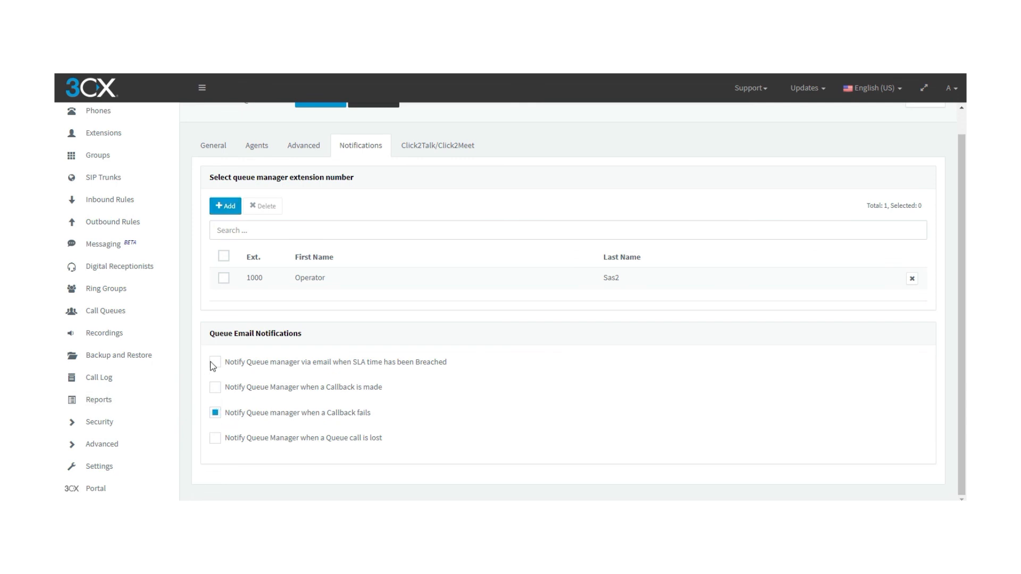
{"action": "left_click", "coordinate": [216, 439]}
{"action": "scroll", "coordinate": [380, 342], "scroll_direction": "up", "scroll_amount": 1}
{"action": "left_click", "coordinate": [324, 130]}
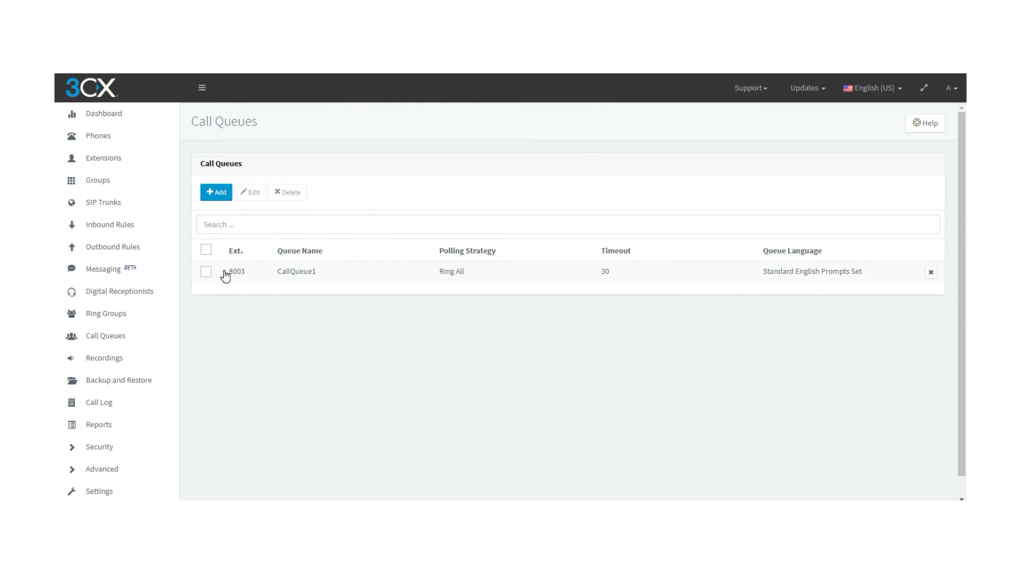